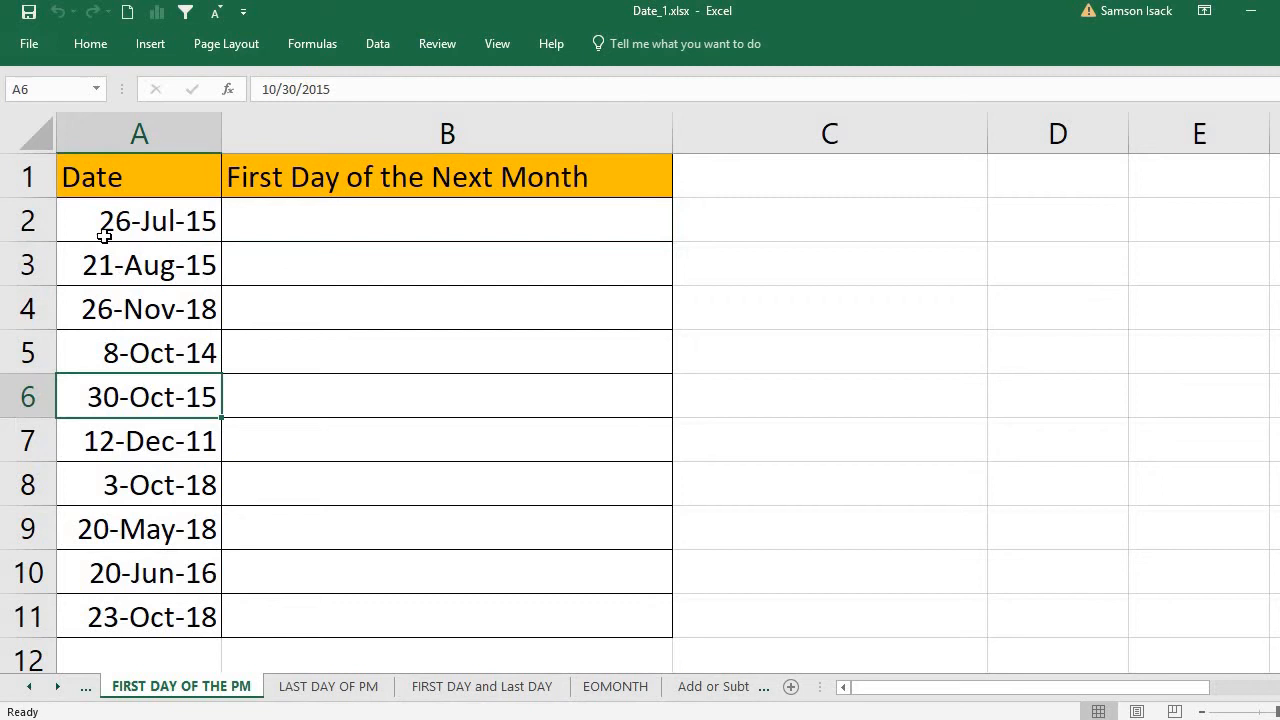
pyautogui.click(104, 236)
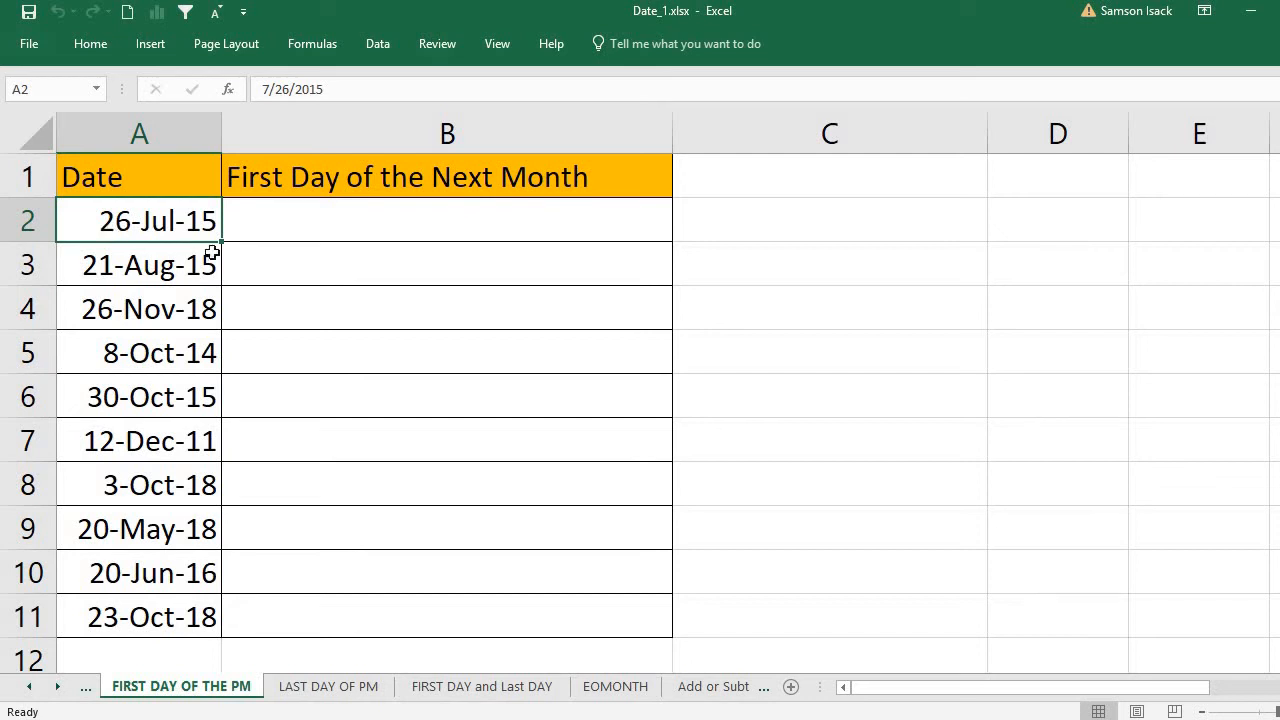
pyautogui.click(248, 230)
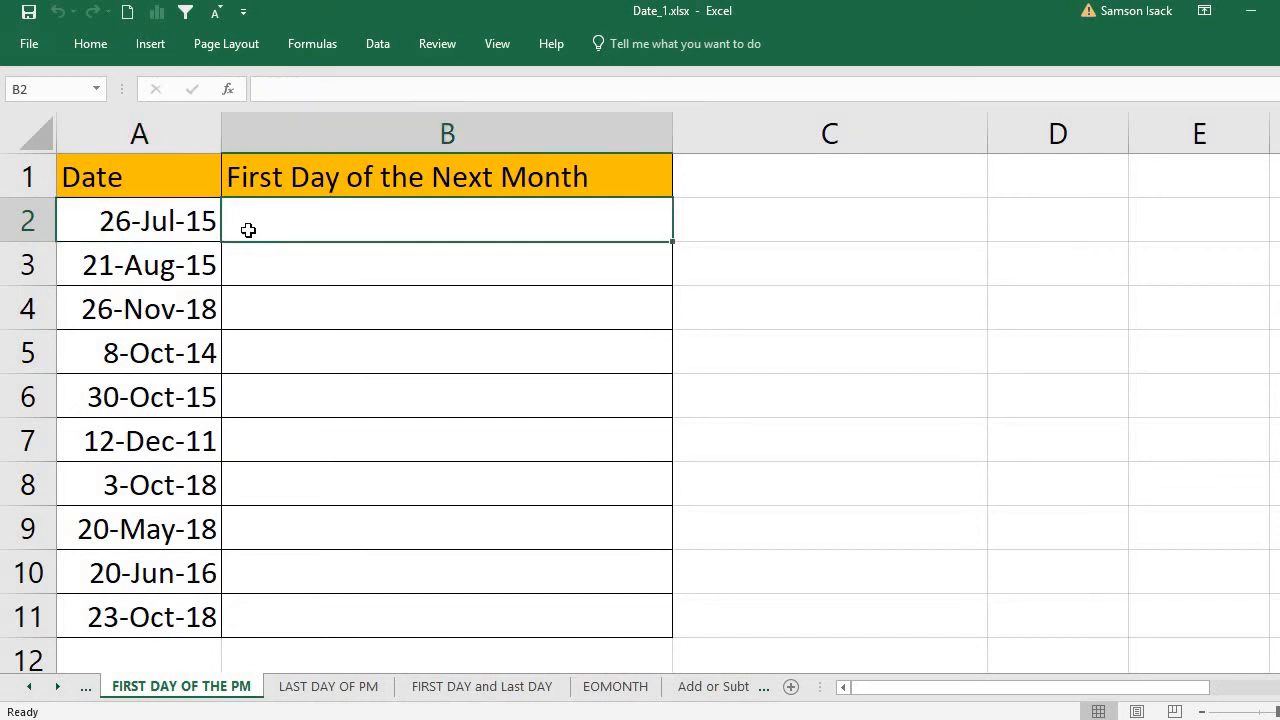
pyautogui.click(104, 216)
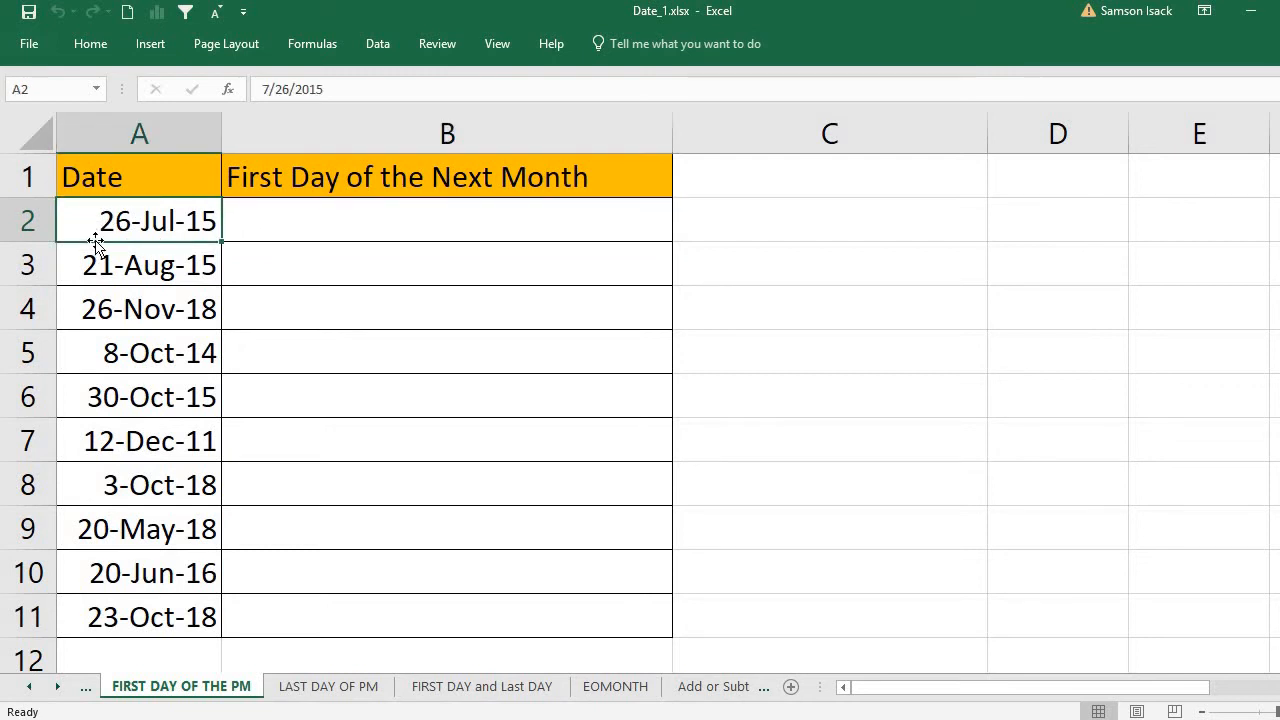
# Enter the formula =EOMONTH(A2,0) in cell B2 to get the last day of the month for the date in A2.
pyautogui.click(272, 220)
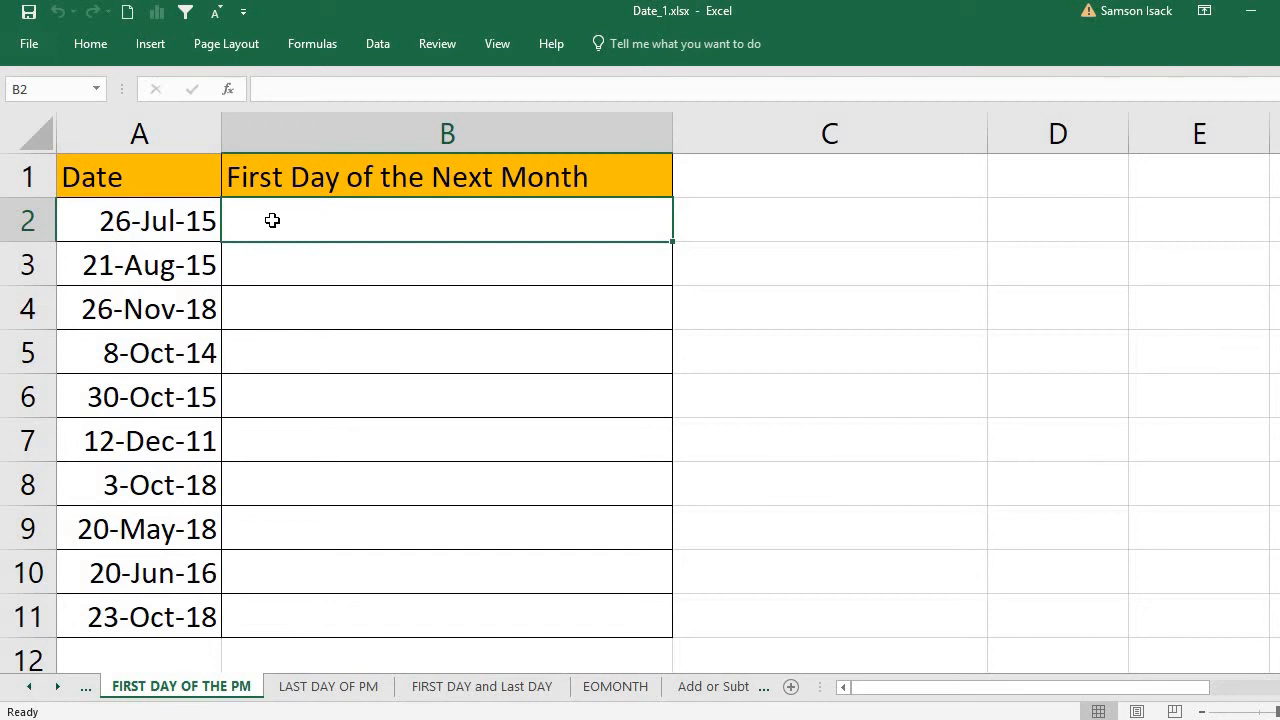
pyautogui.doubleClick(272, 220)
pyautogui.write('=')
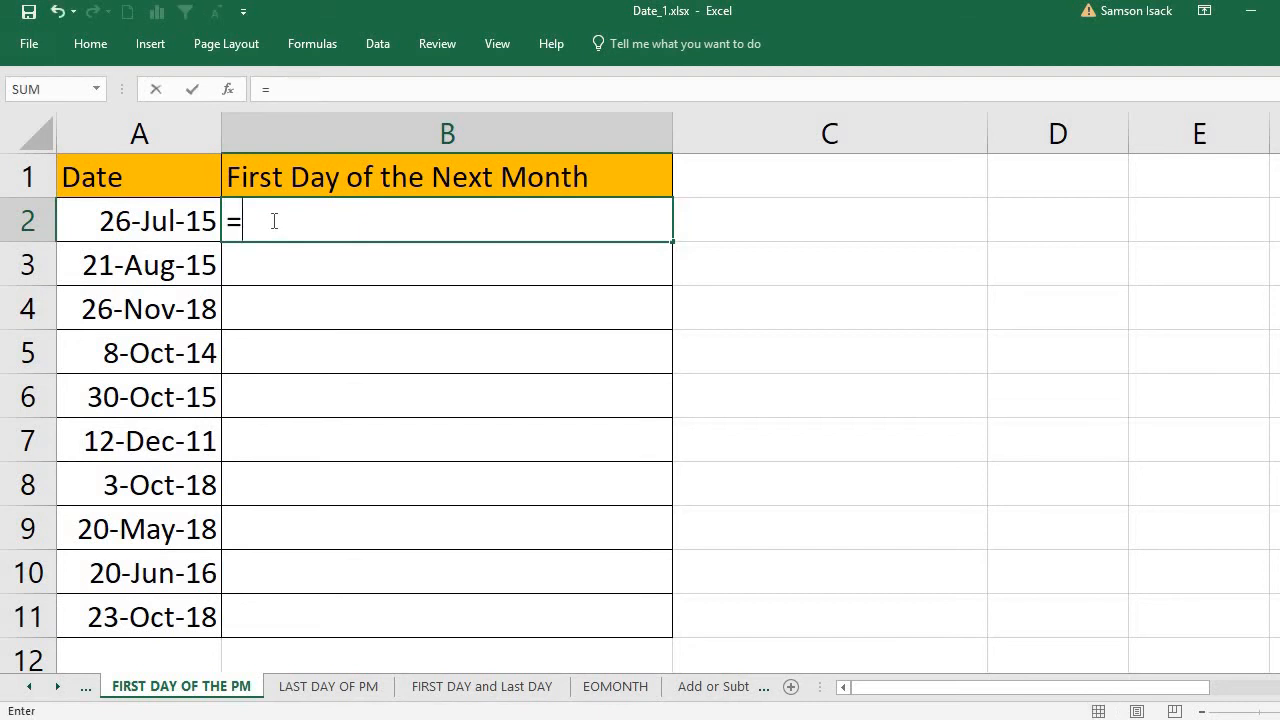
pyautogui.write('E')
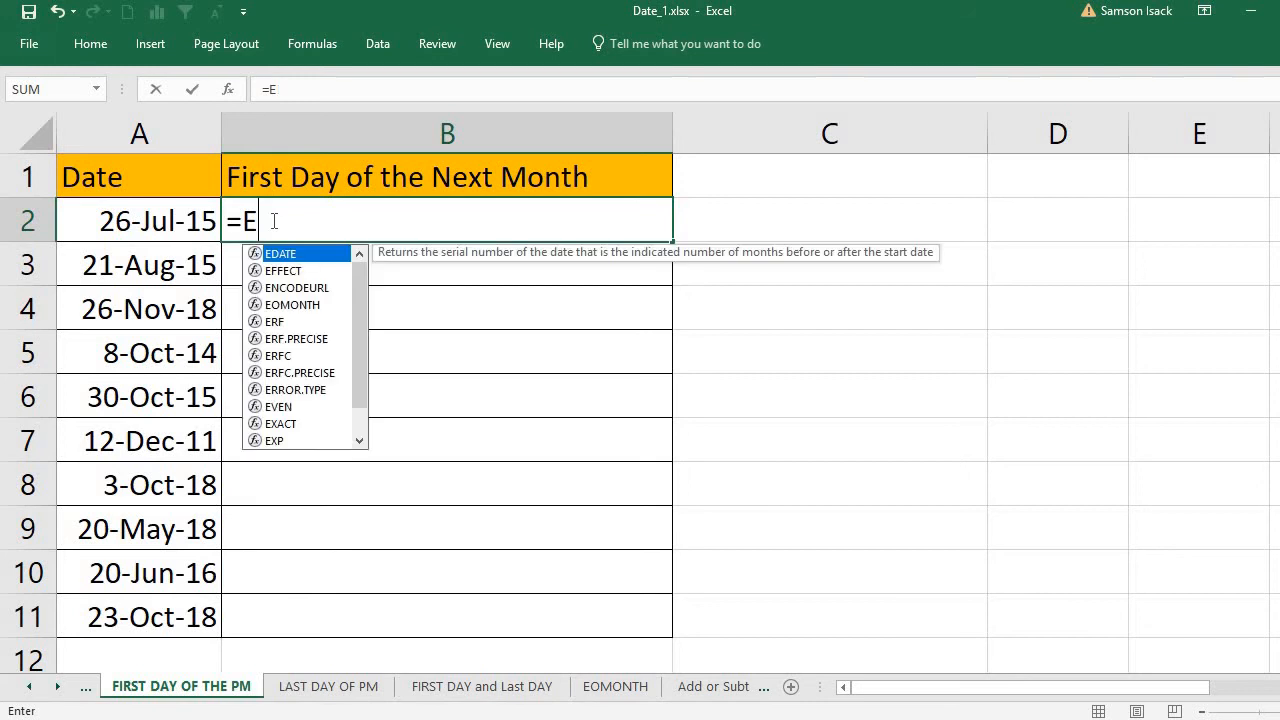
pyautogui.write('OMON')
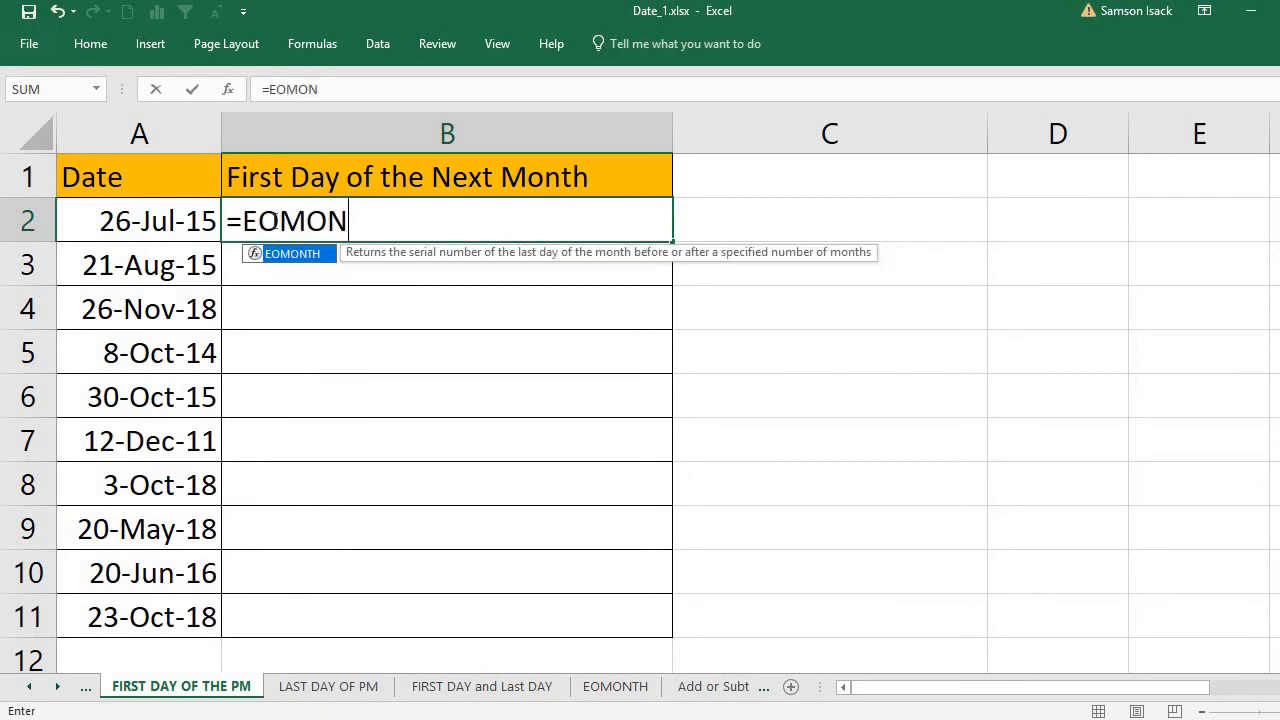
pyautogui.write('TH')
pyautogui.write('(')
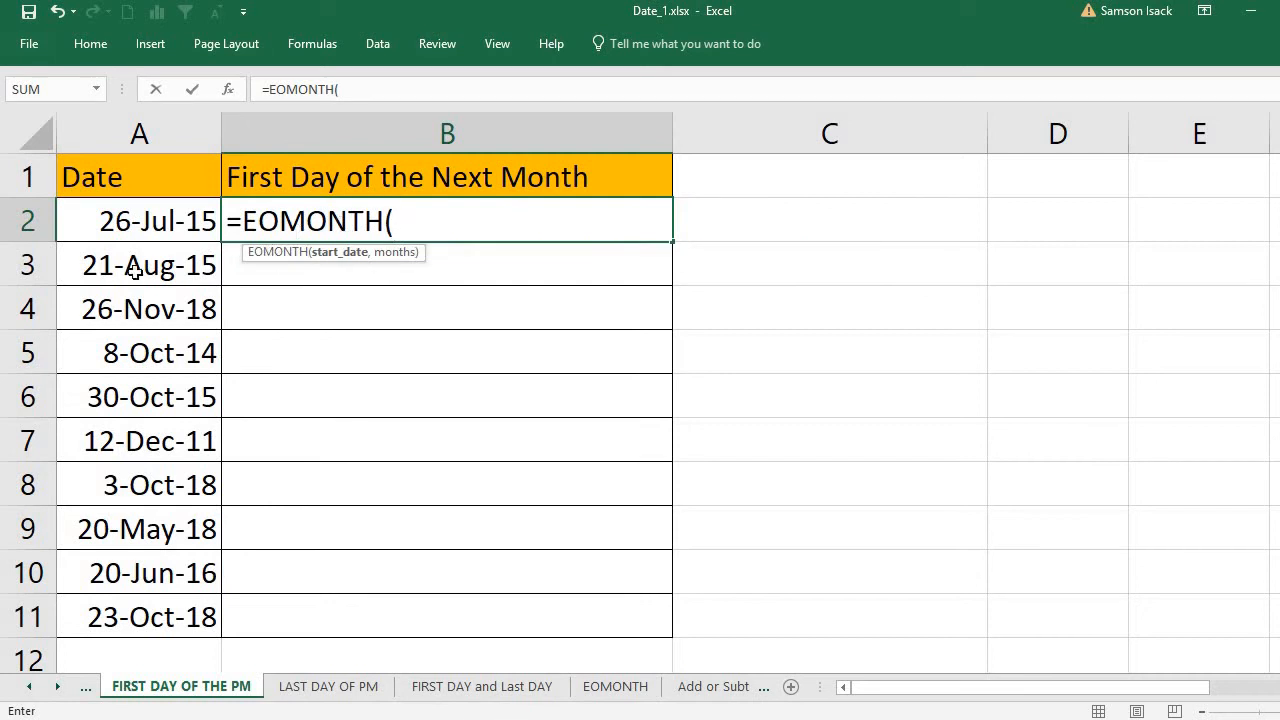
pyautogui.click(153, 219)
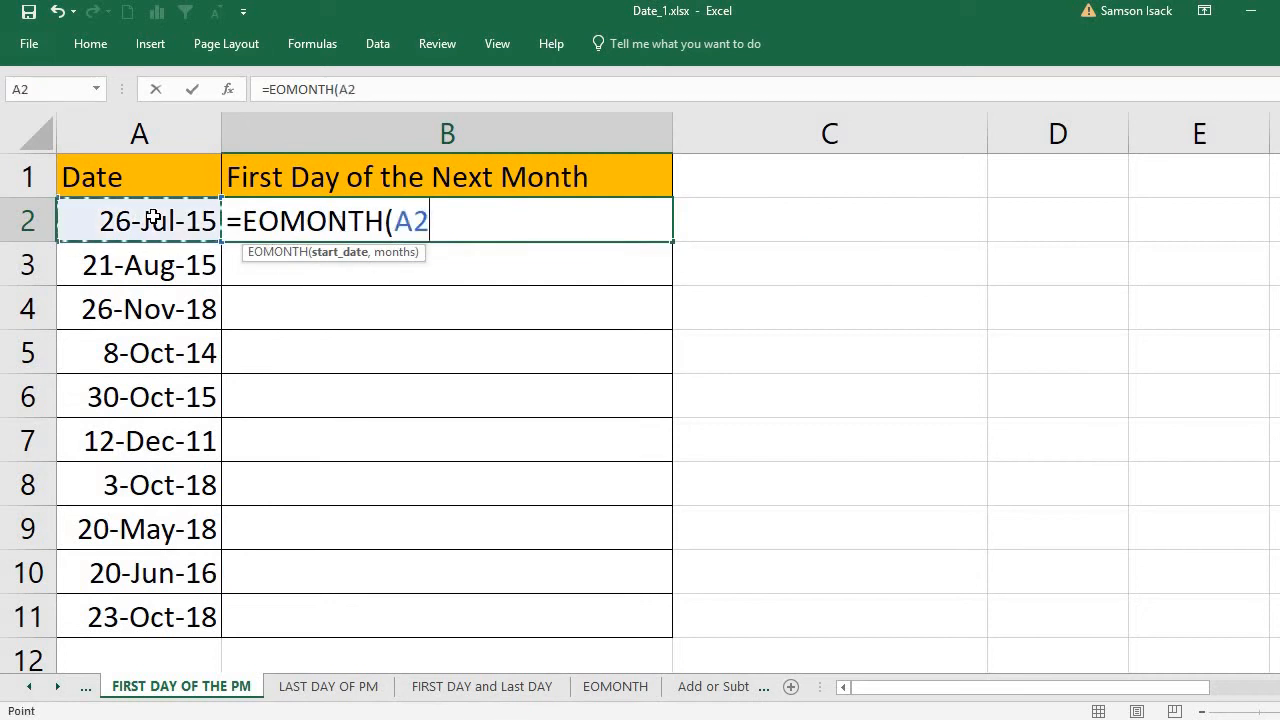
pyautogui.write(',0')
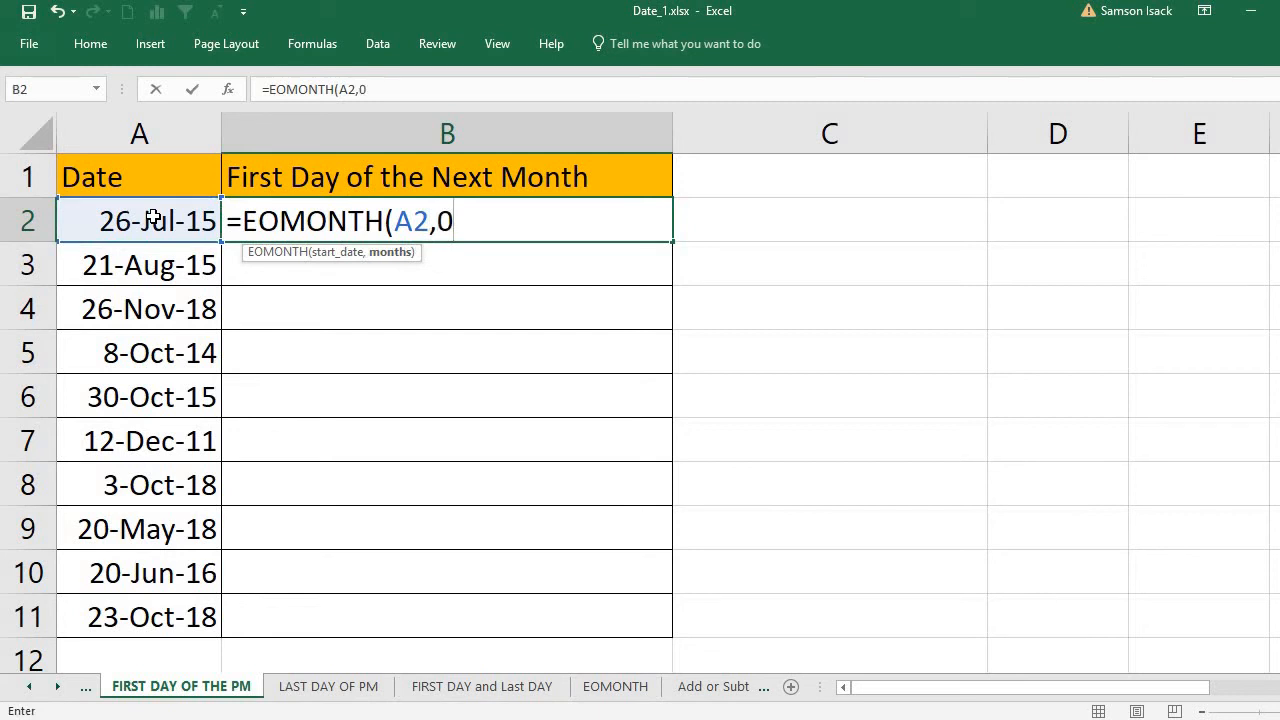
pyautogui.write(')')
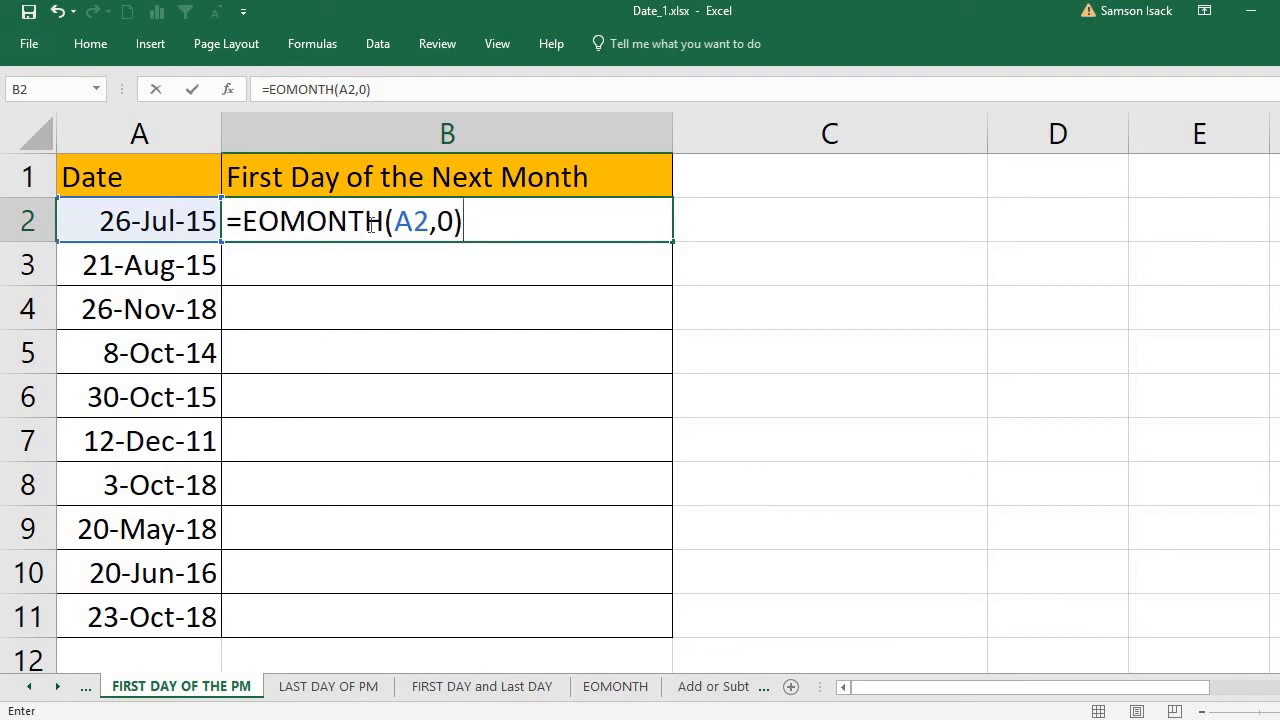
pyautogui.press('Return')
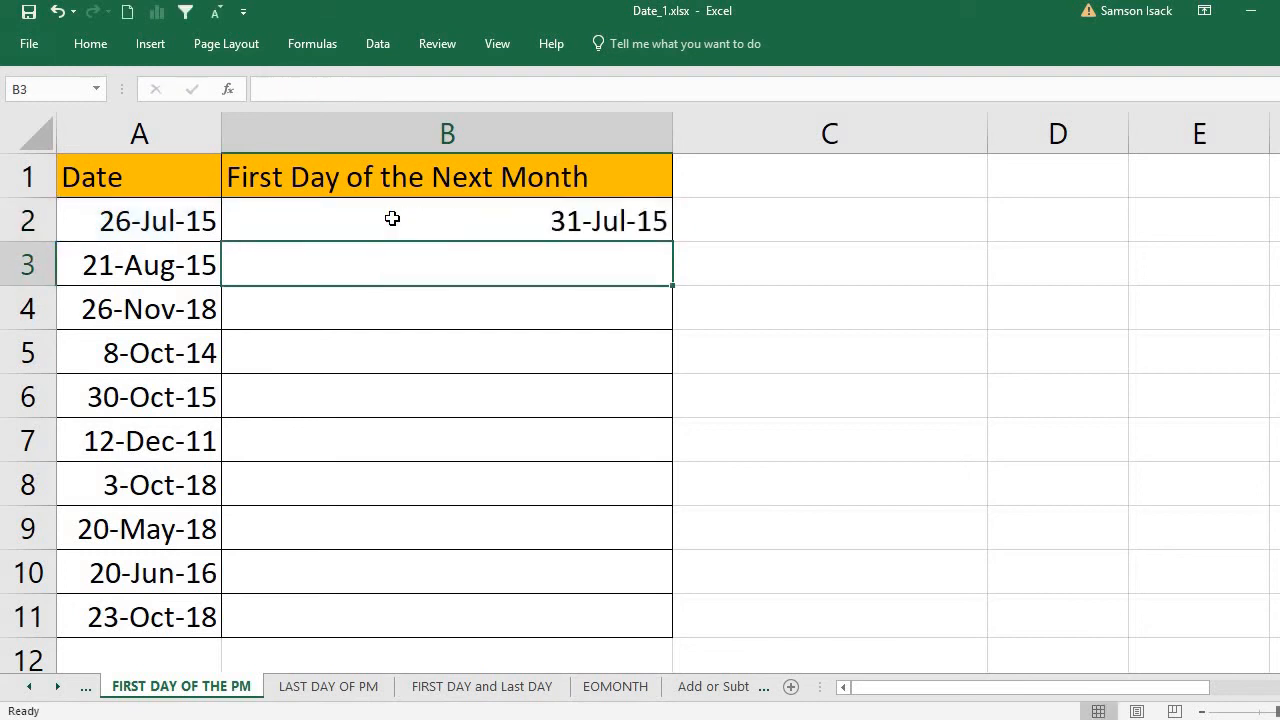
# Set the months argument of the EOMONTH formula in B2 to 1 for the end of the following month.
pyautogui.click(392, 218)
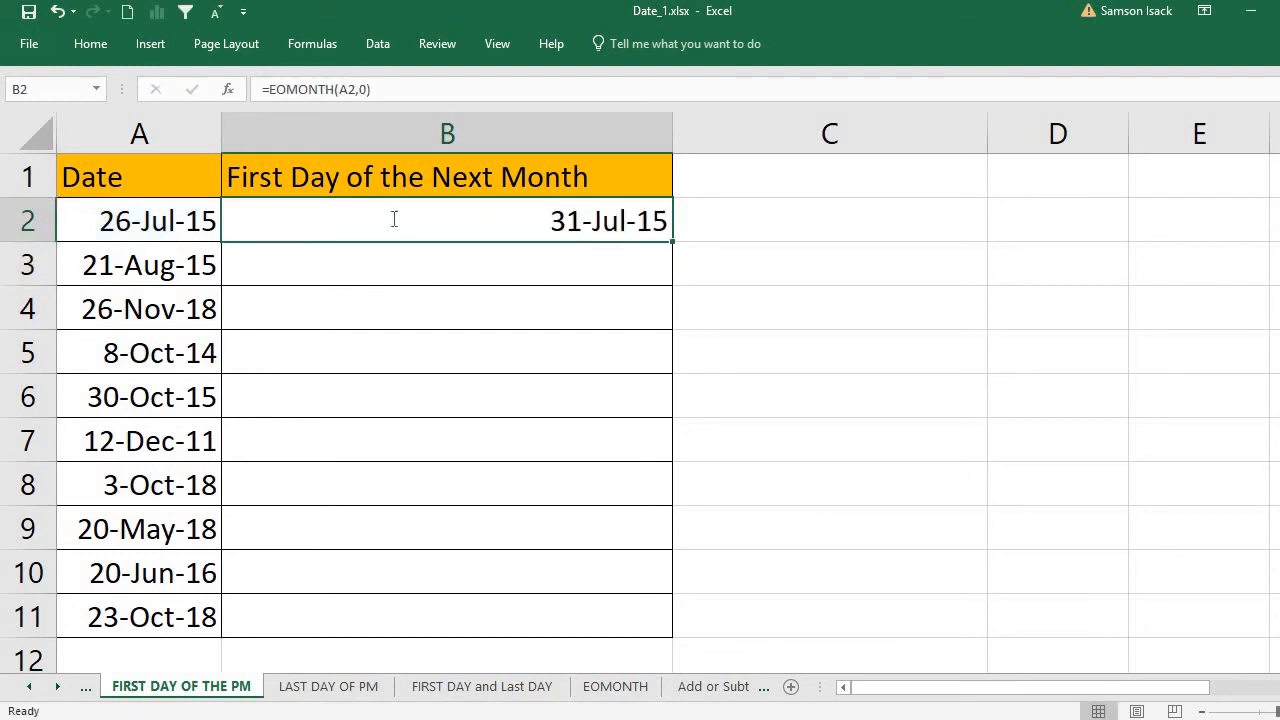
pyautogui.doubleClick(394, 219)
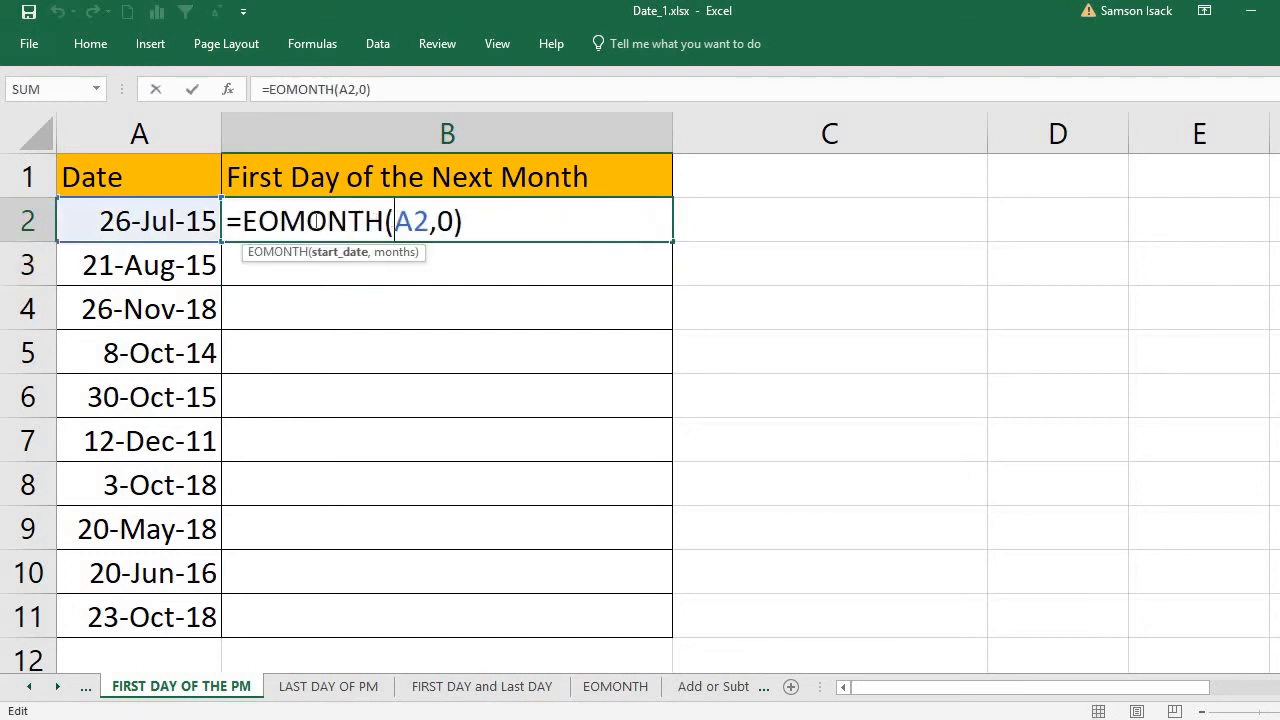
pyautogui.doubleClick(448, 220)
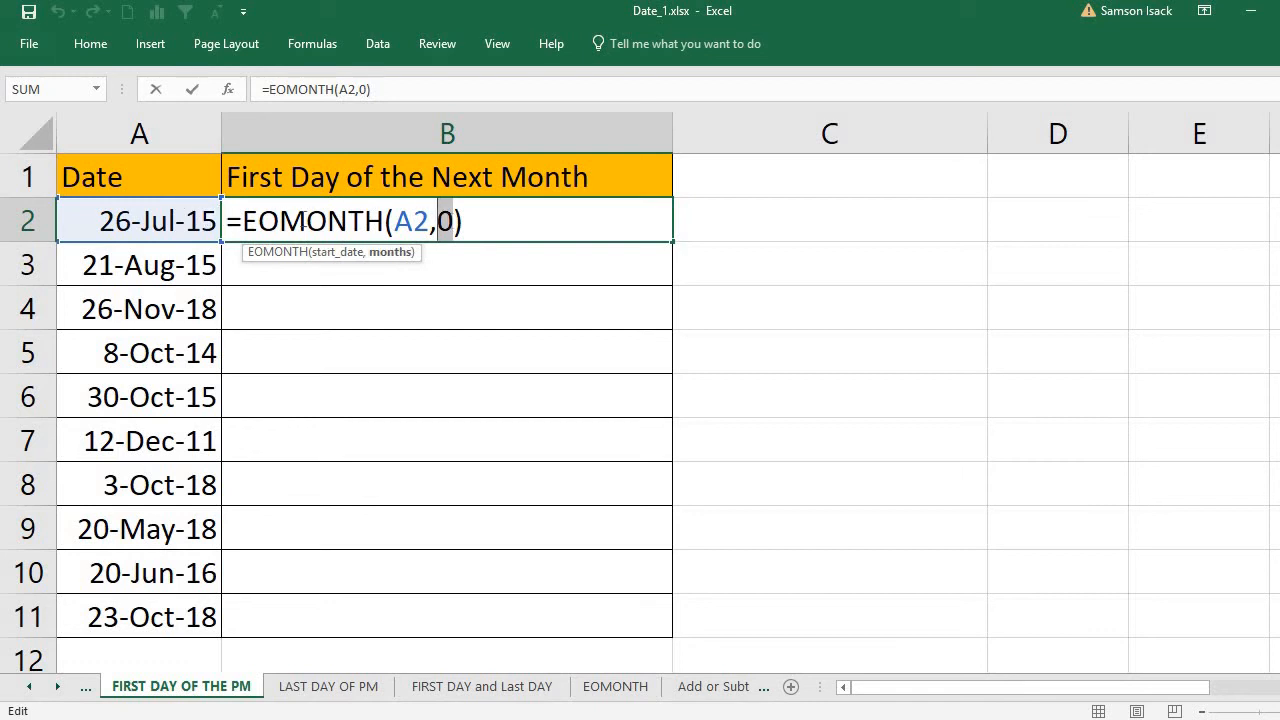
pyautogui.write('1')
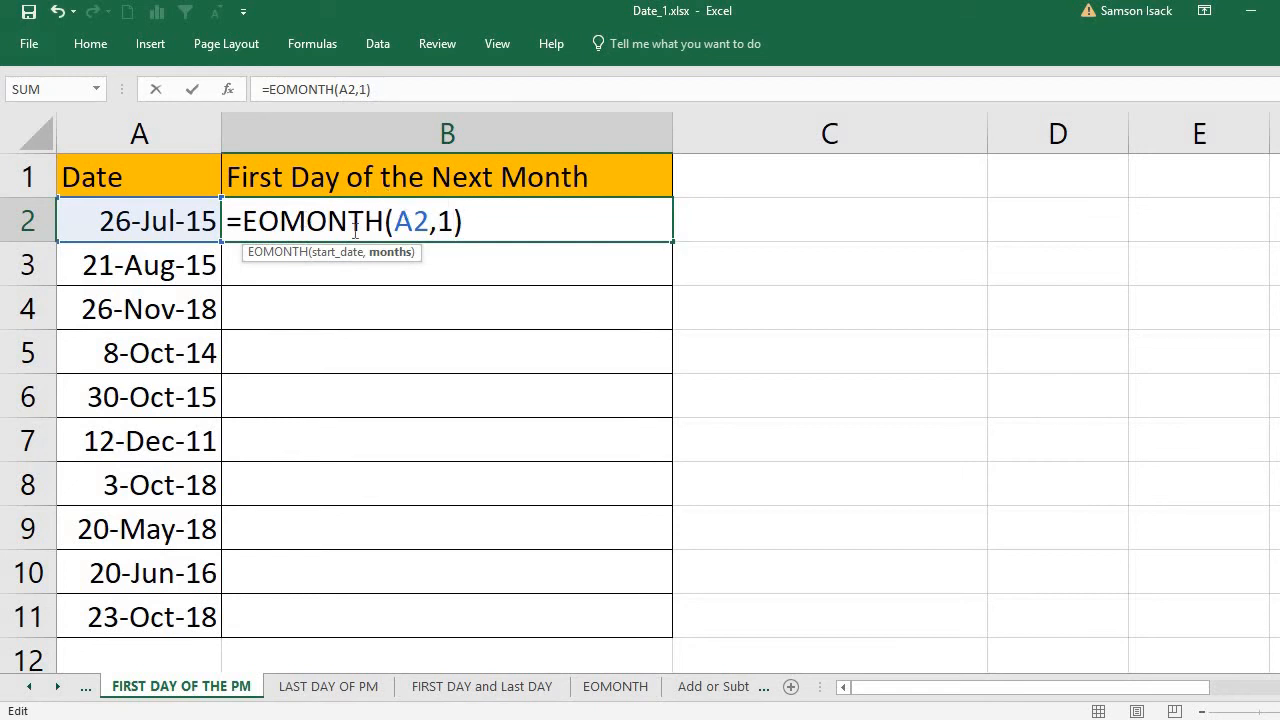
pyautogui.press('Return')
# Set the months argument of the EOMONTH formula in B2 to -1 for the end of the previous month.
pyautogui.click(484, 235)
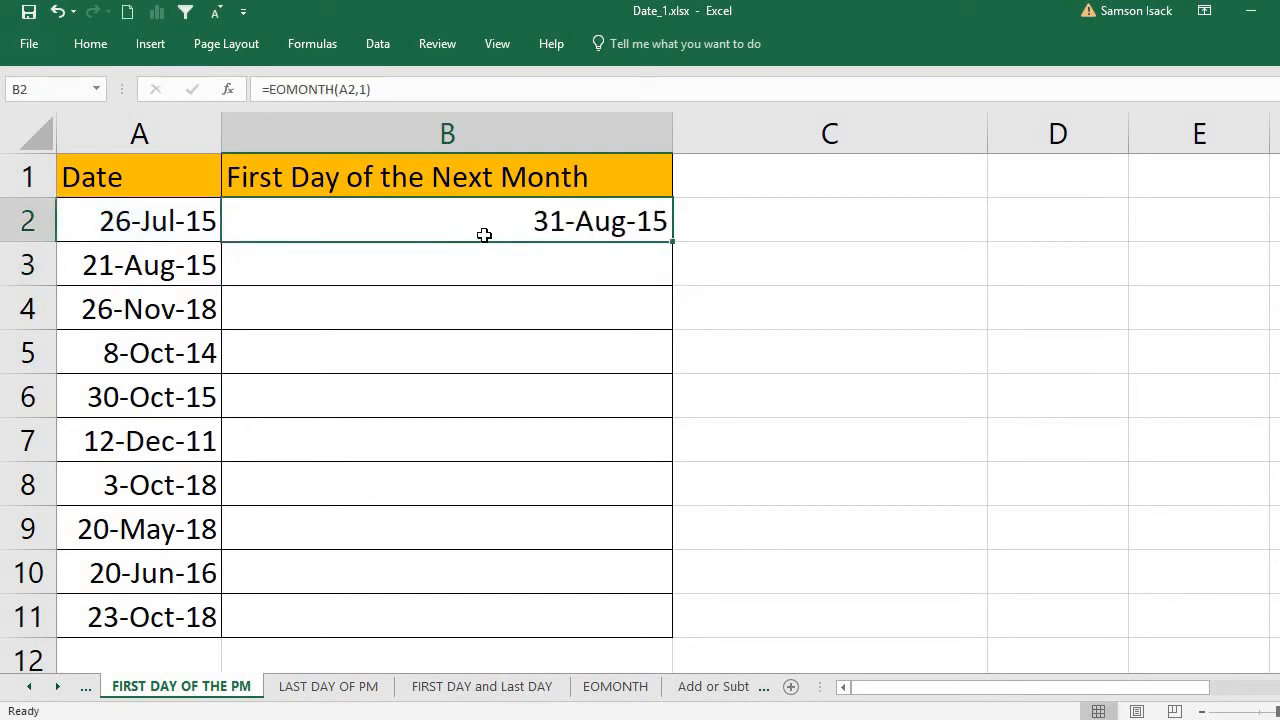
pyautogui.press('F2')
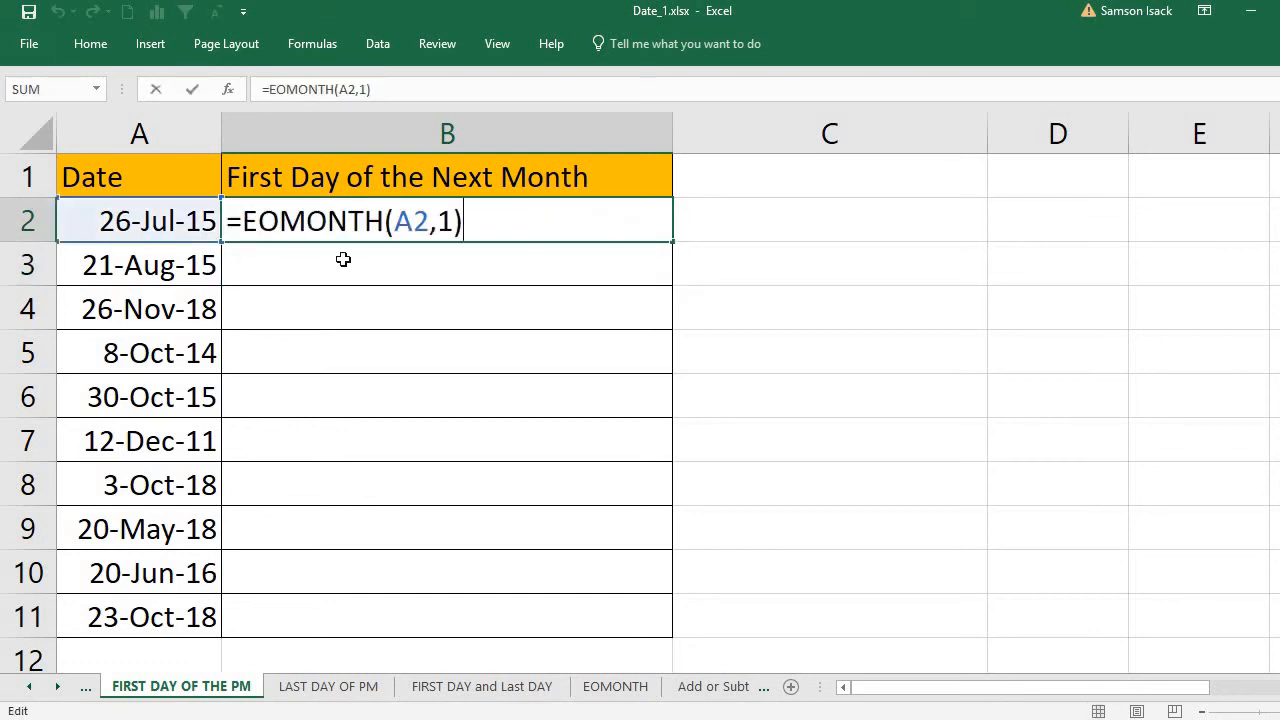
pyautogui.click(448, 223)
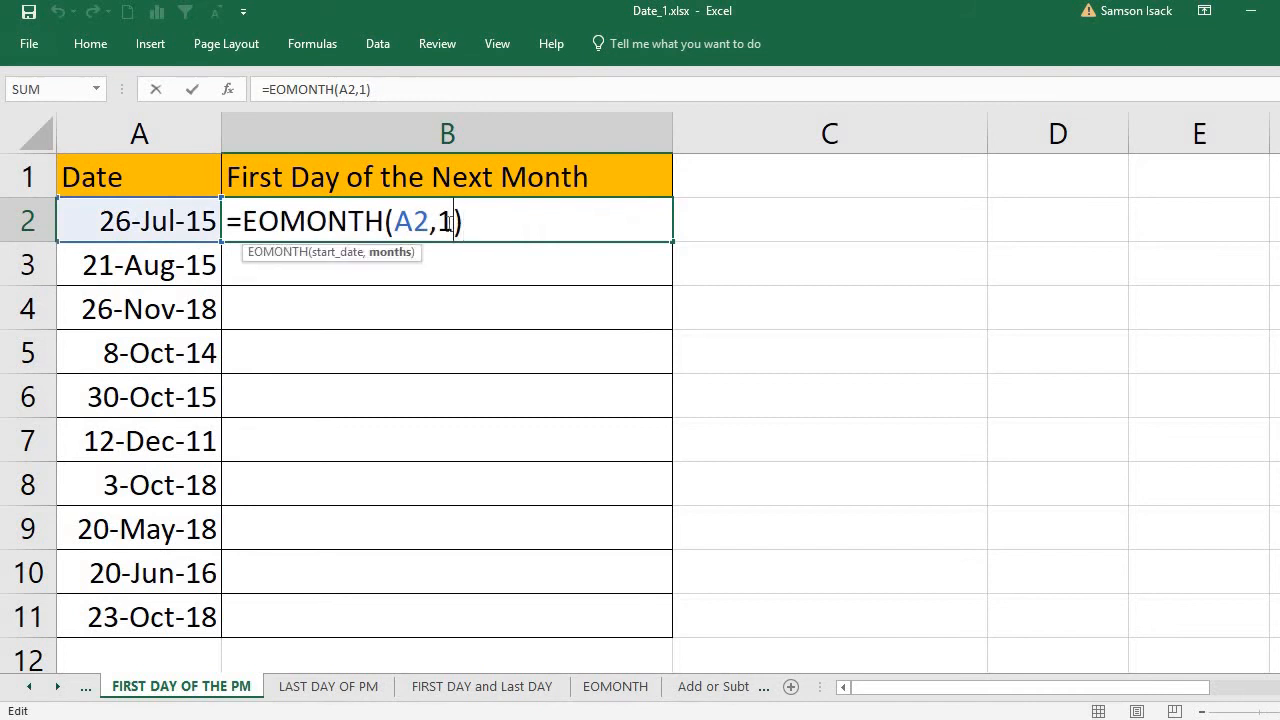
pyautogui.press('BackSpace')
pyautogui.write('-1')
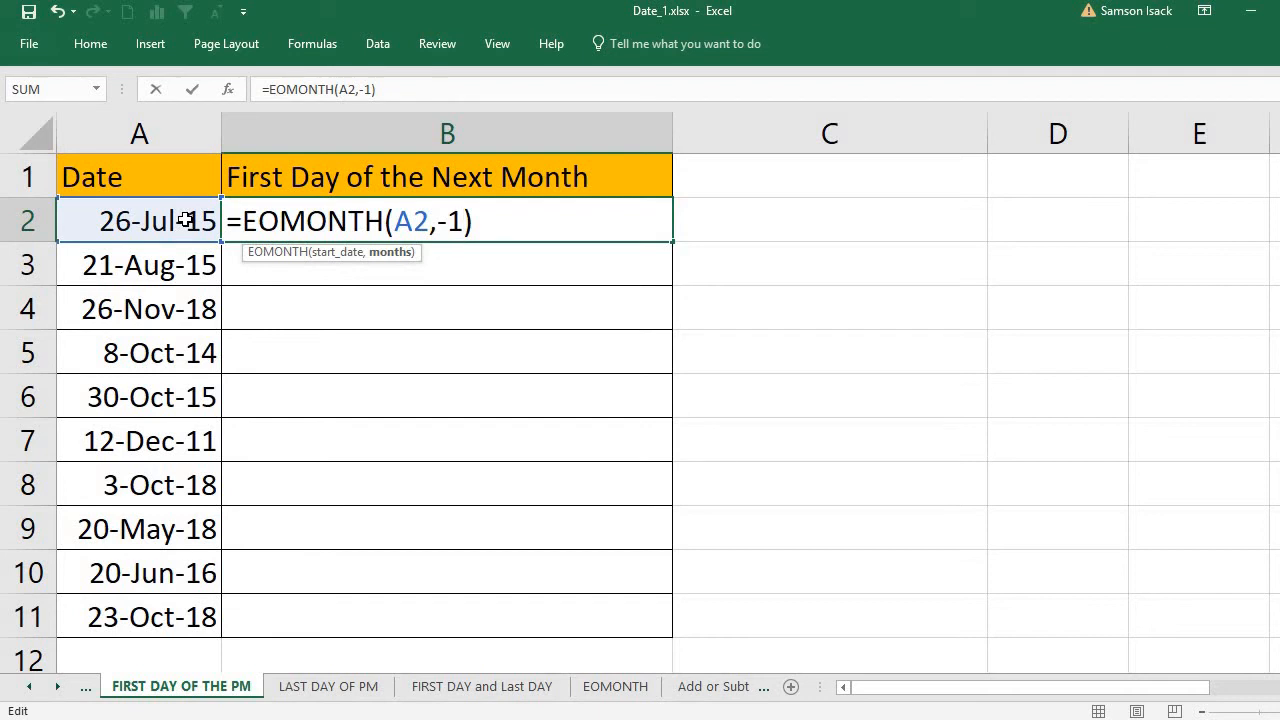
pyautogui.press('Right')
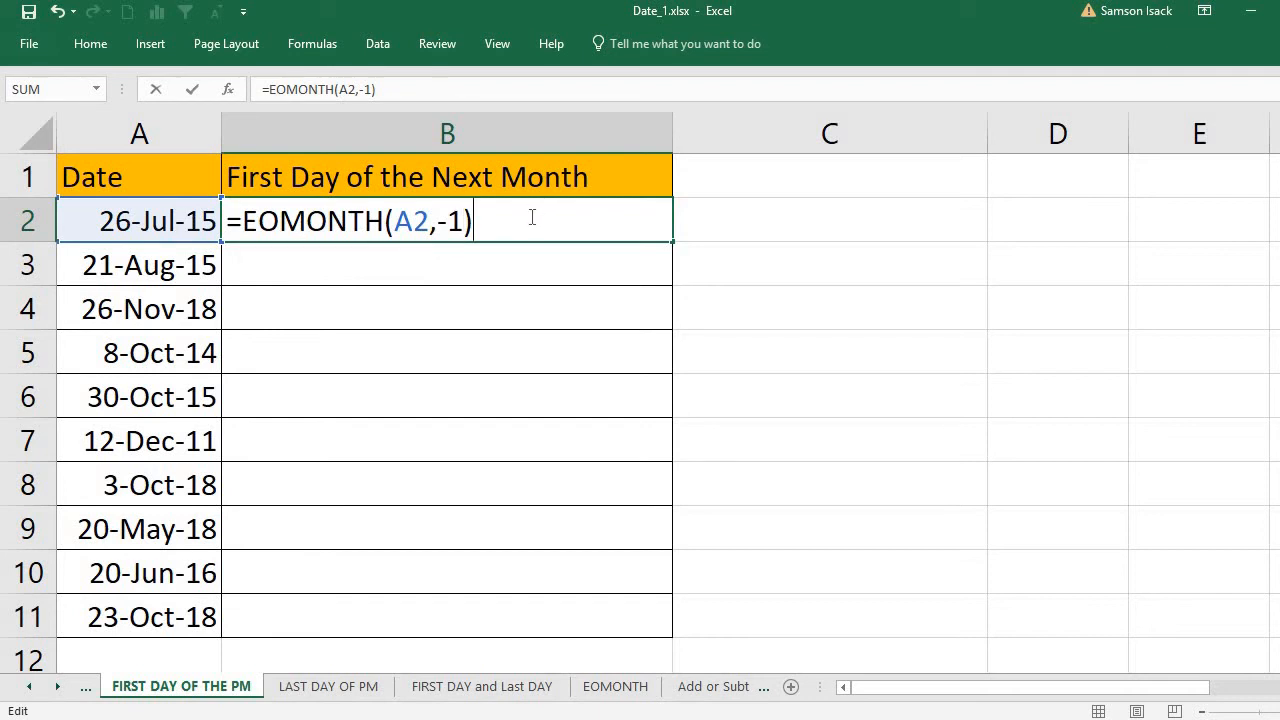
pyautogui.press('Return')
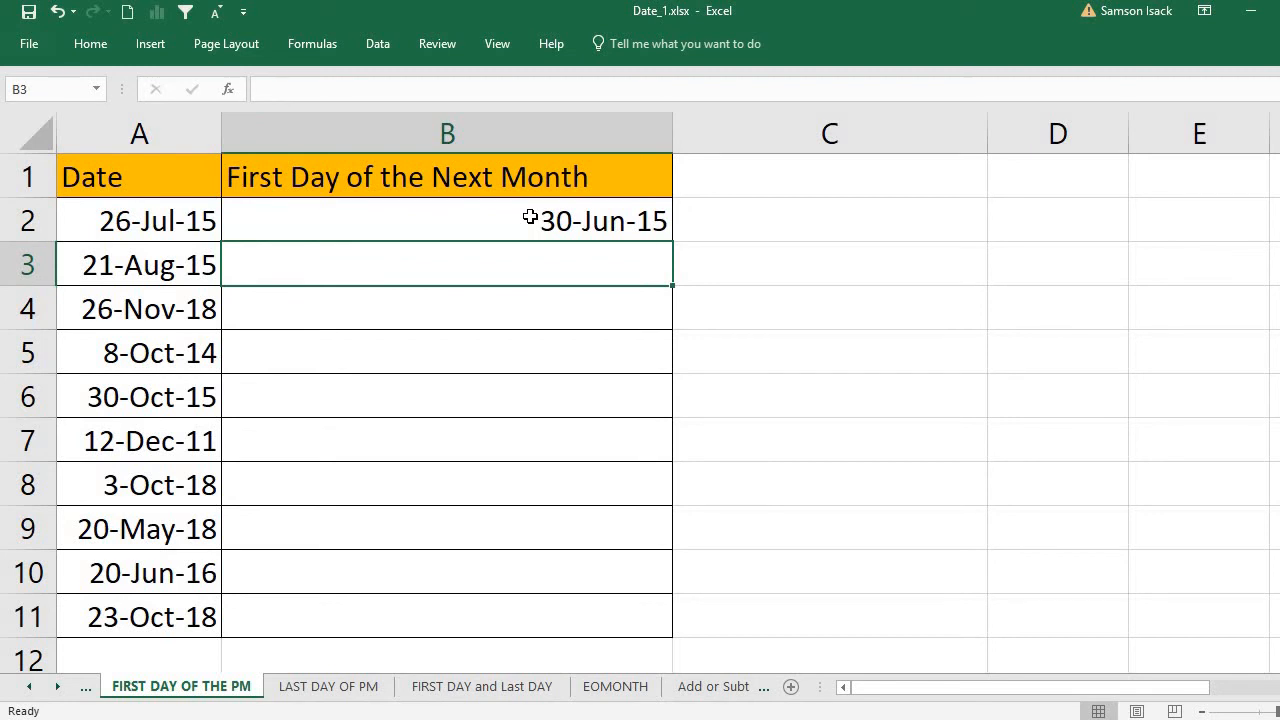
# Change the formula in B2 to =EOMONTH(A2,0)+1 to return the first day of the next month.
pyautogui.click(530, 218)
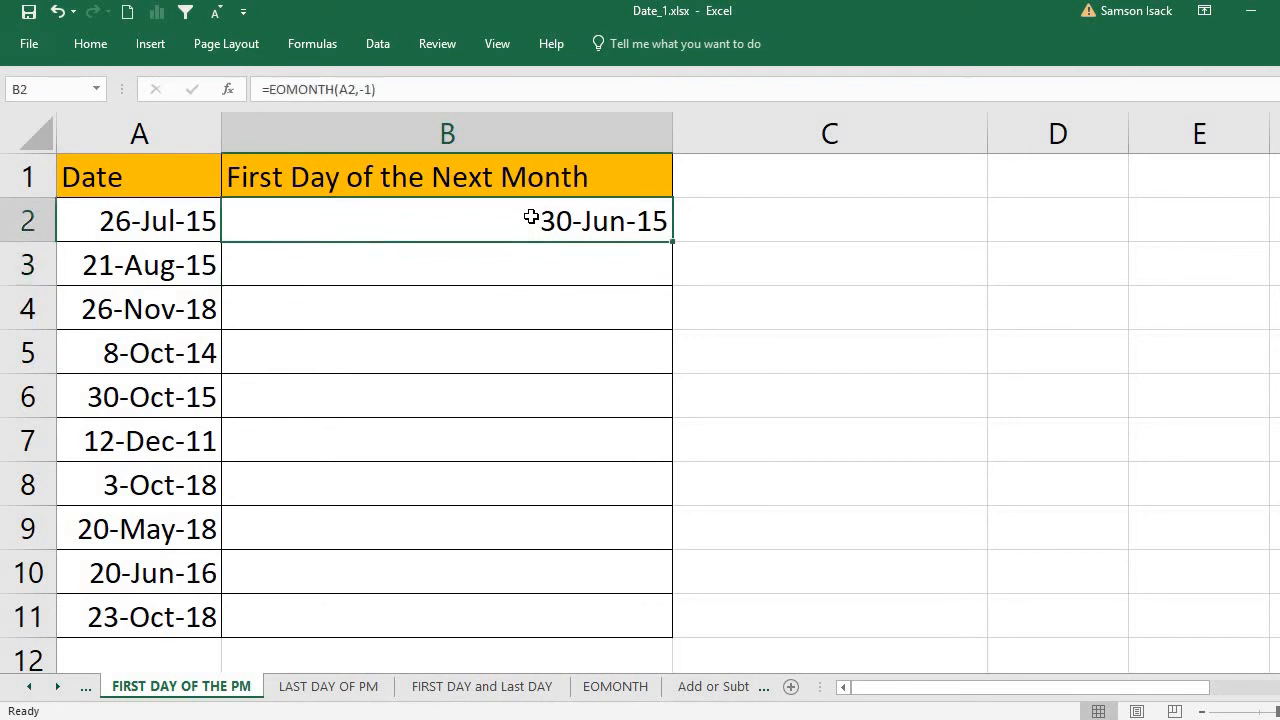
pyautogui.doubleClick(377, 232)
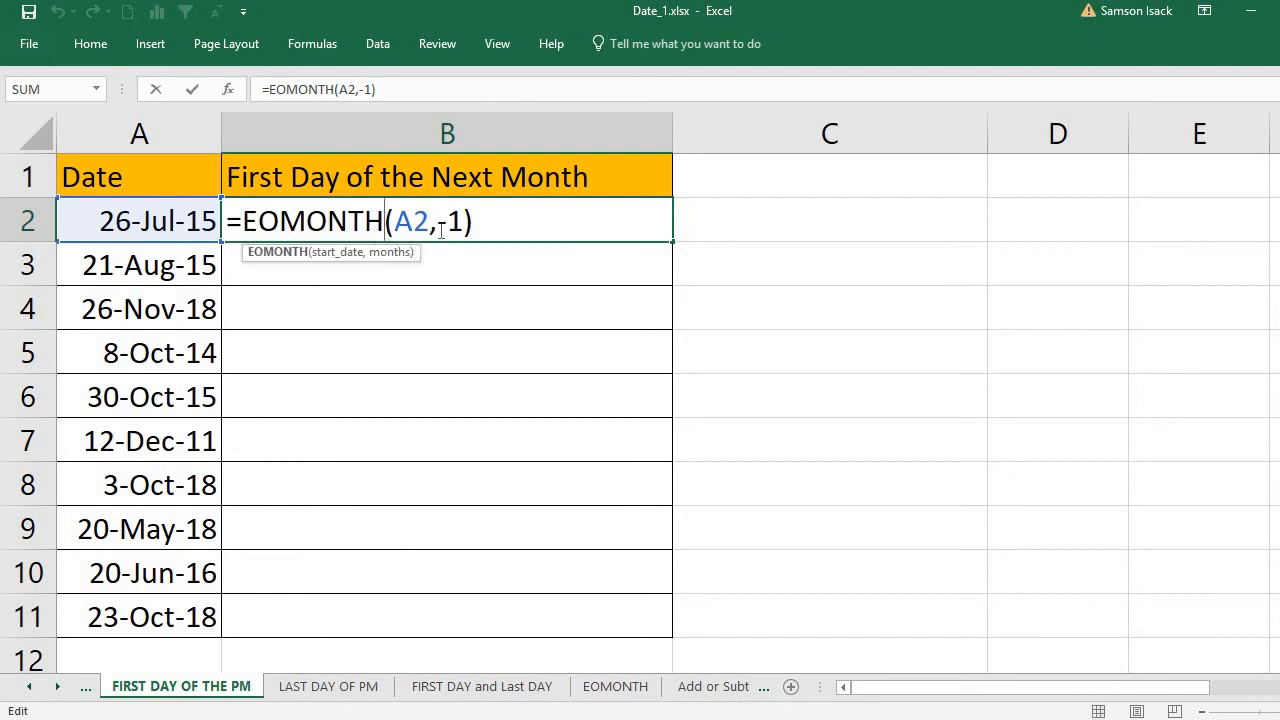
pyautogui.moveTo(459, 221); pyautogui.dragTo(437, 221)
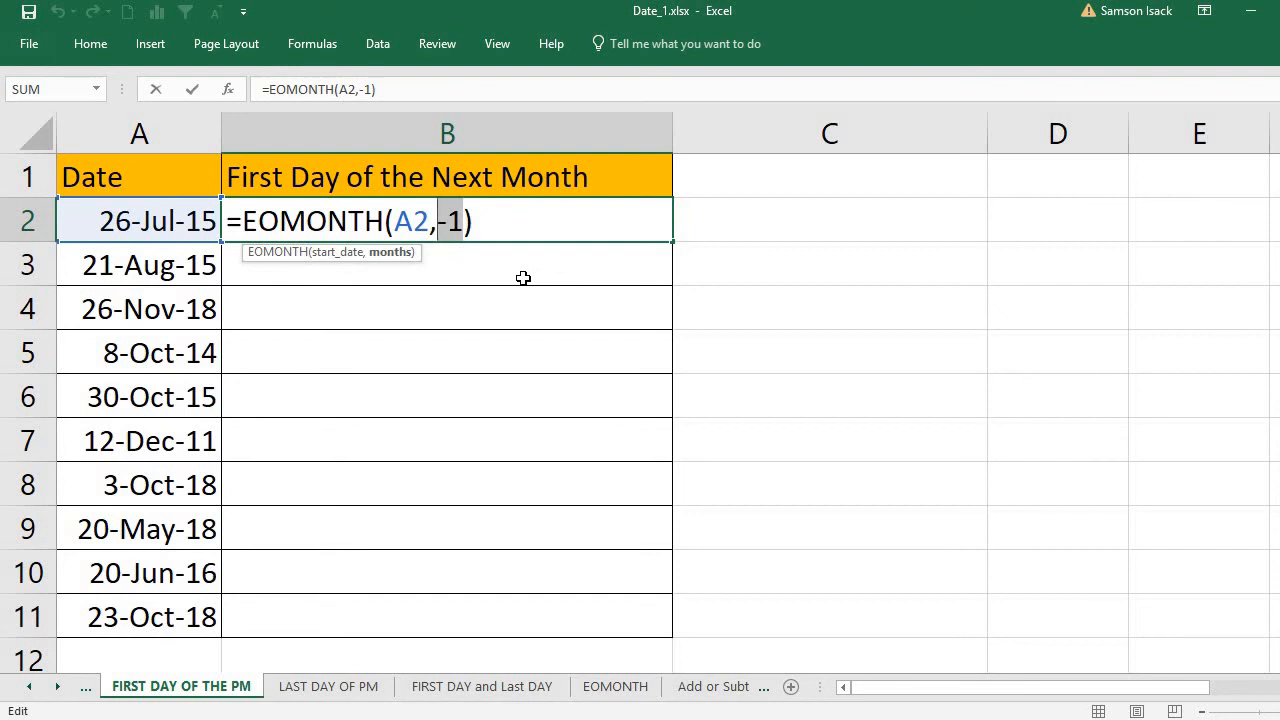
pyautogui.write('0')
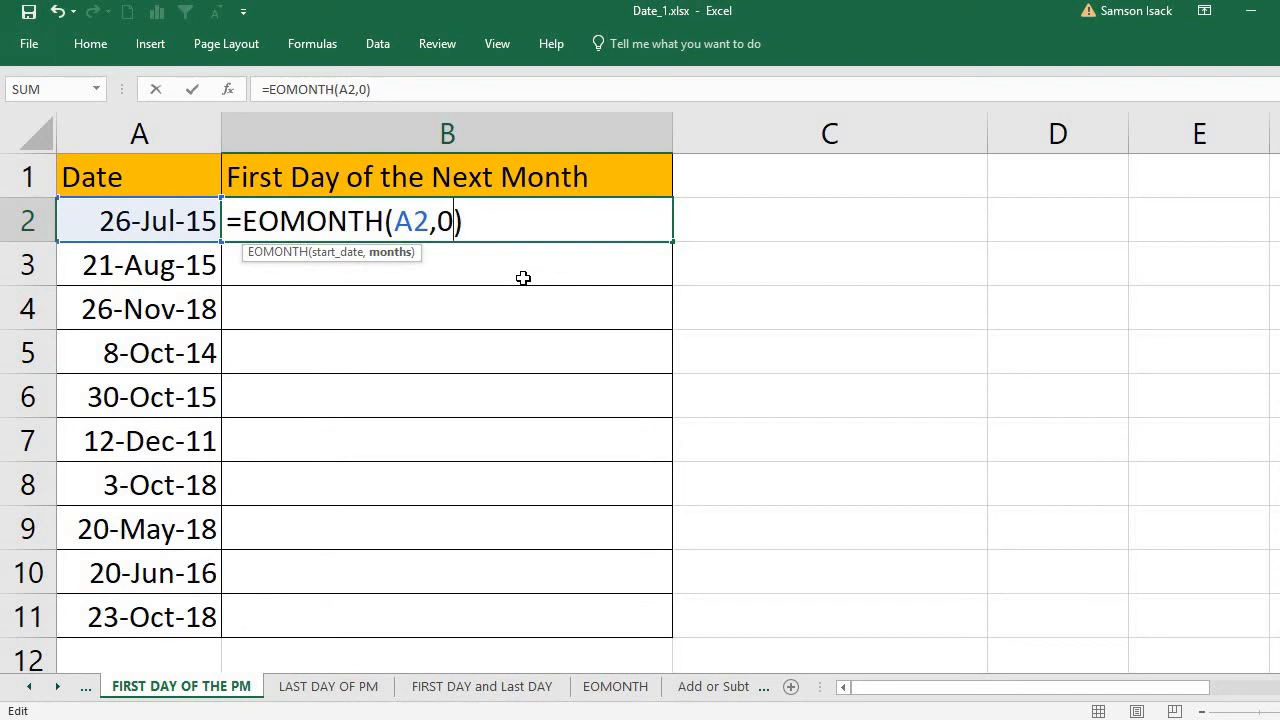
pyautogui.click(521, 222)
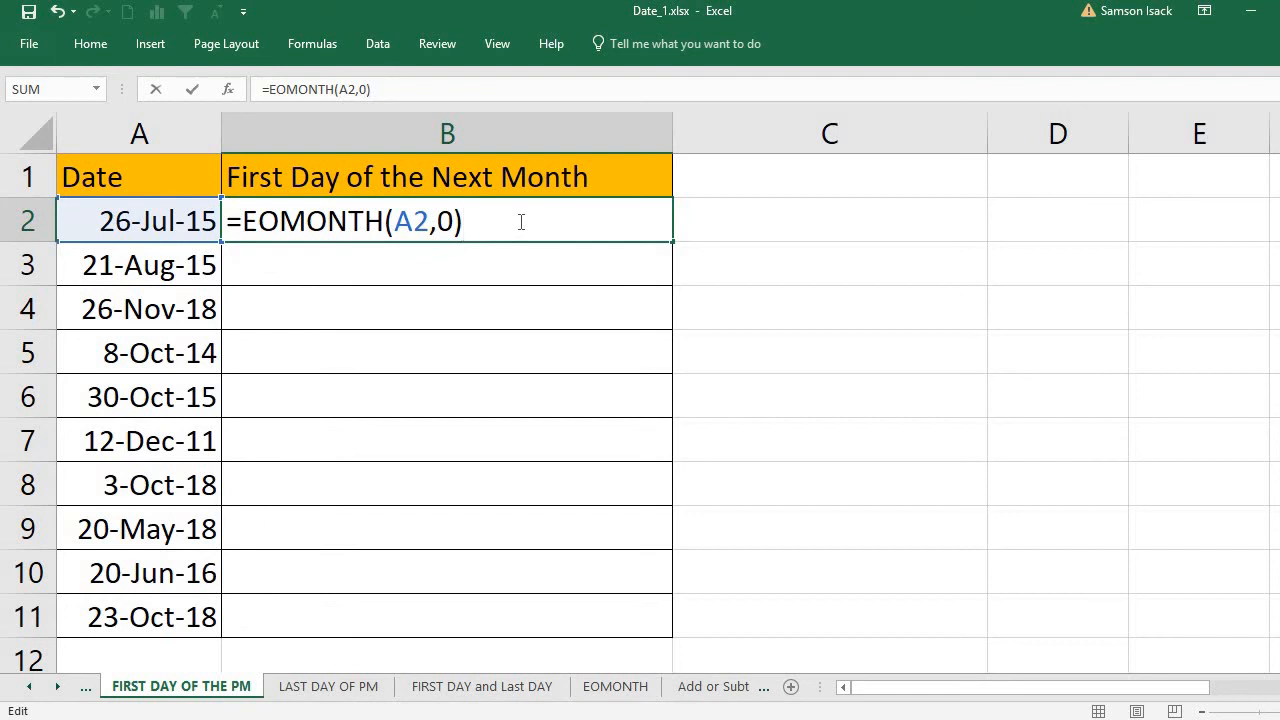
pyautogui.write('+1')
pyautogui.press('Return')
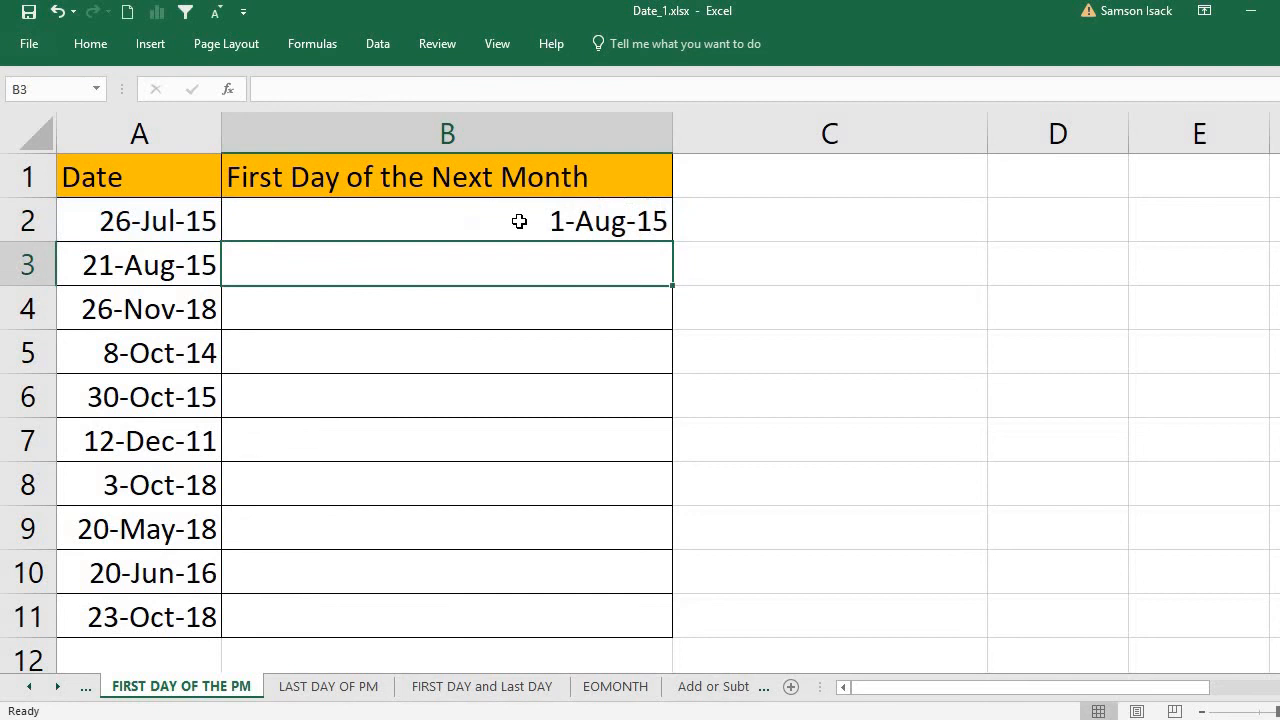
pyautogui.click(519, 221)
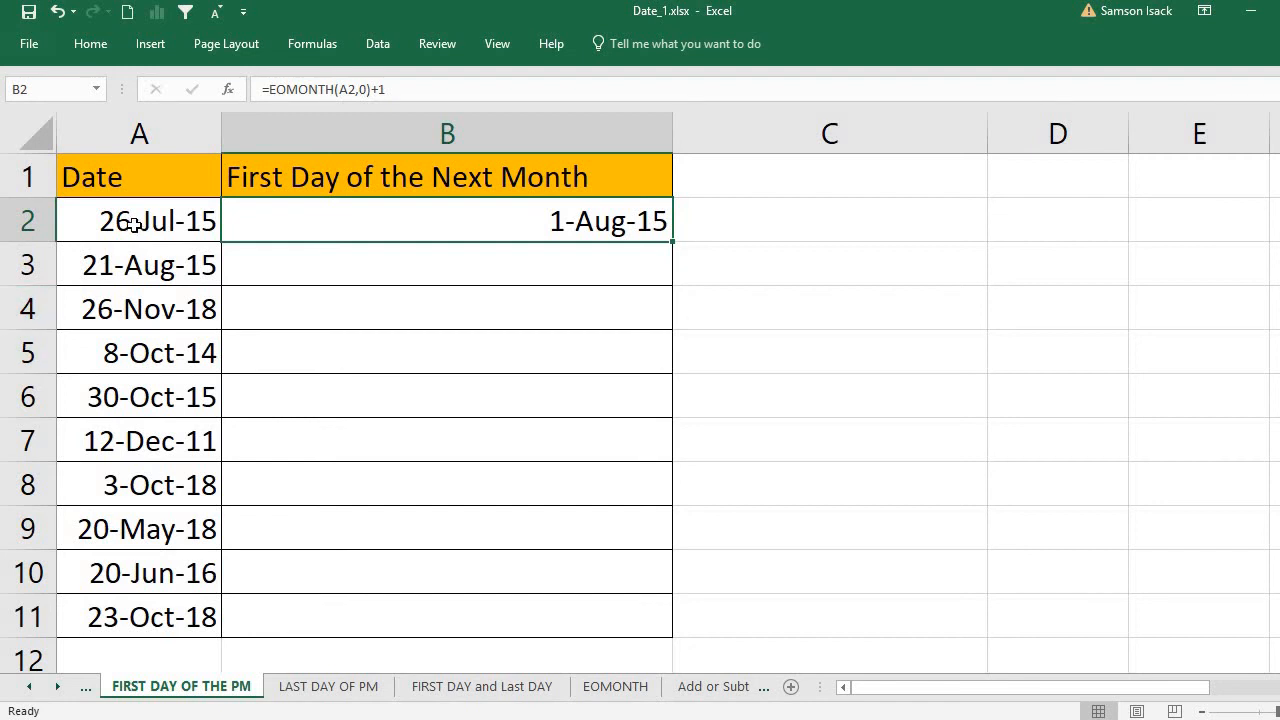
# Enter the formula =EOMONTH(A3,0)+1 in cell B3 to get the first day of the month after the date in A3.
pyautogui.click(323, 275)
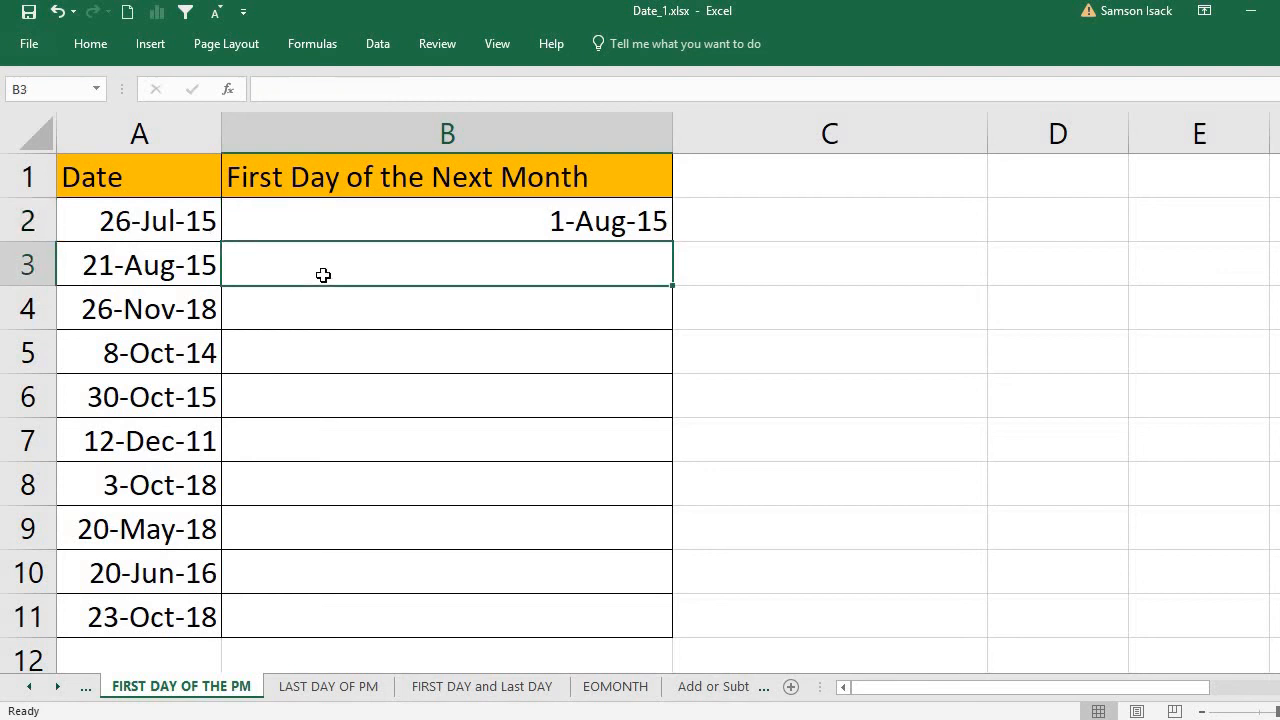
pyautogui.write('=')
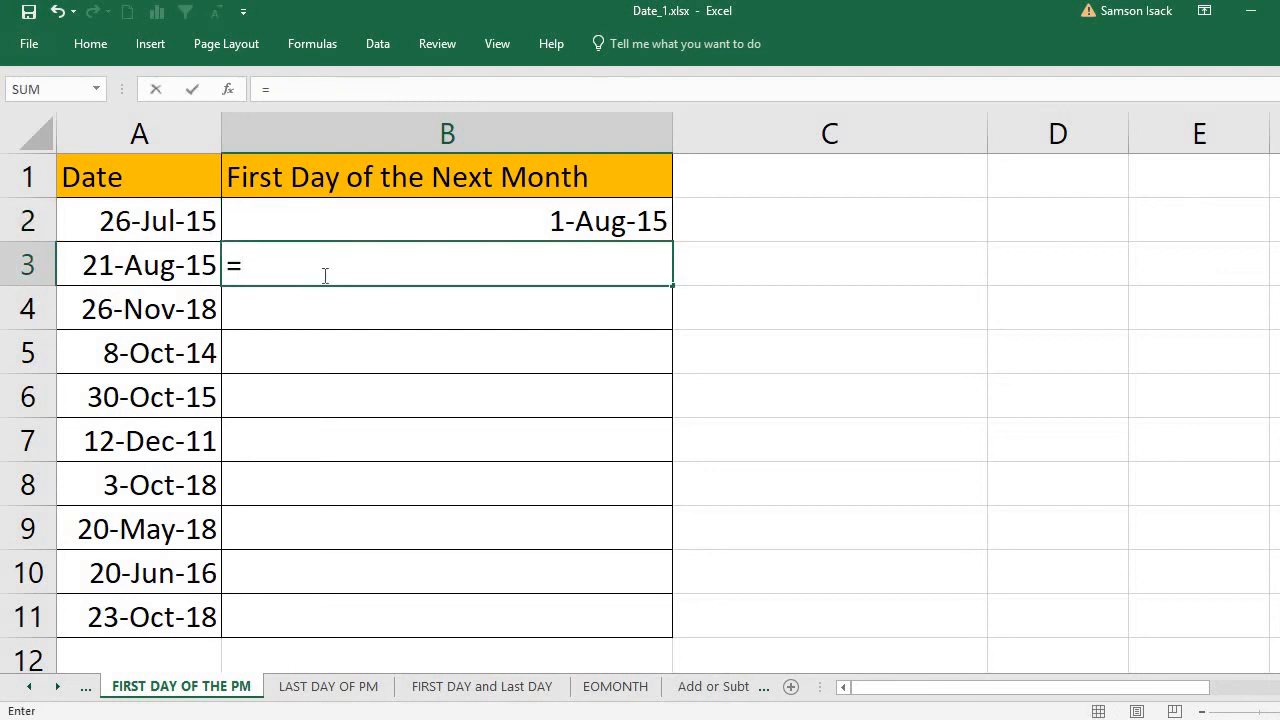
pyautogui.write('e')
pyautogui.press('BackSpace')
pyautogui.write('EO')
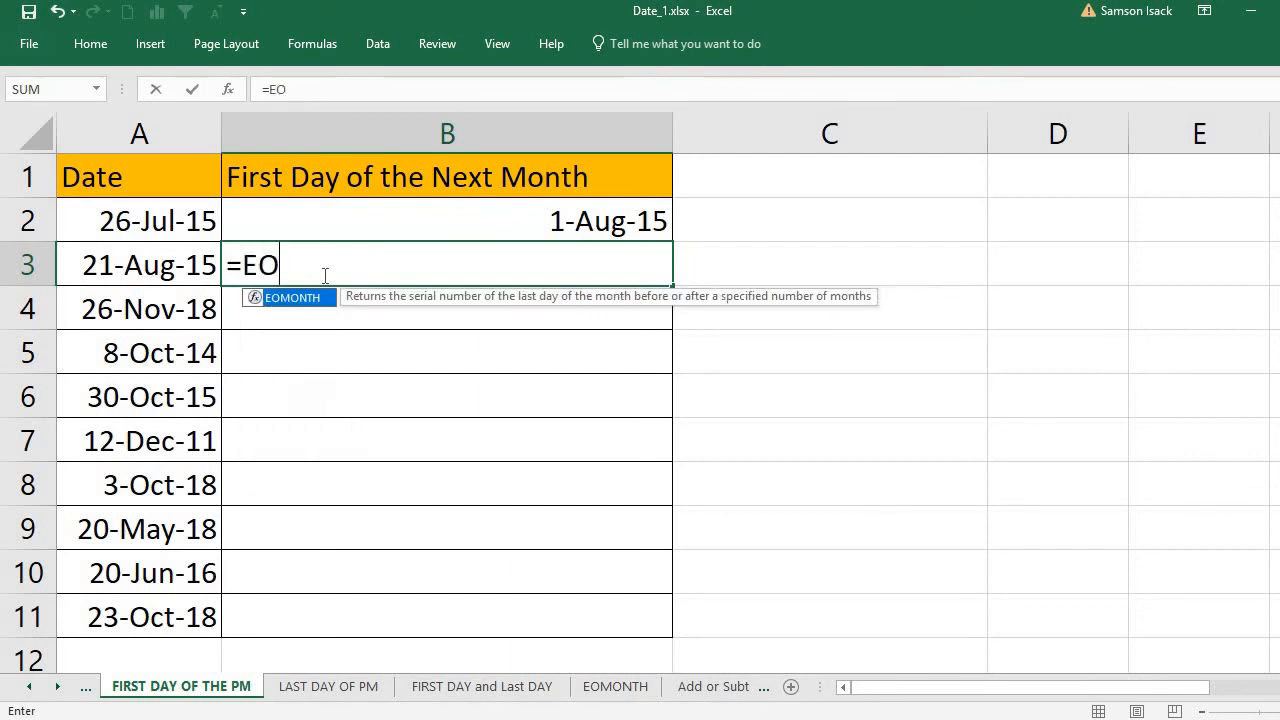
pyautogui.doubleClick(312, 299)
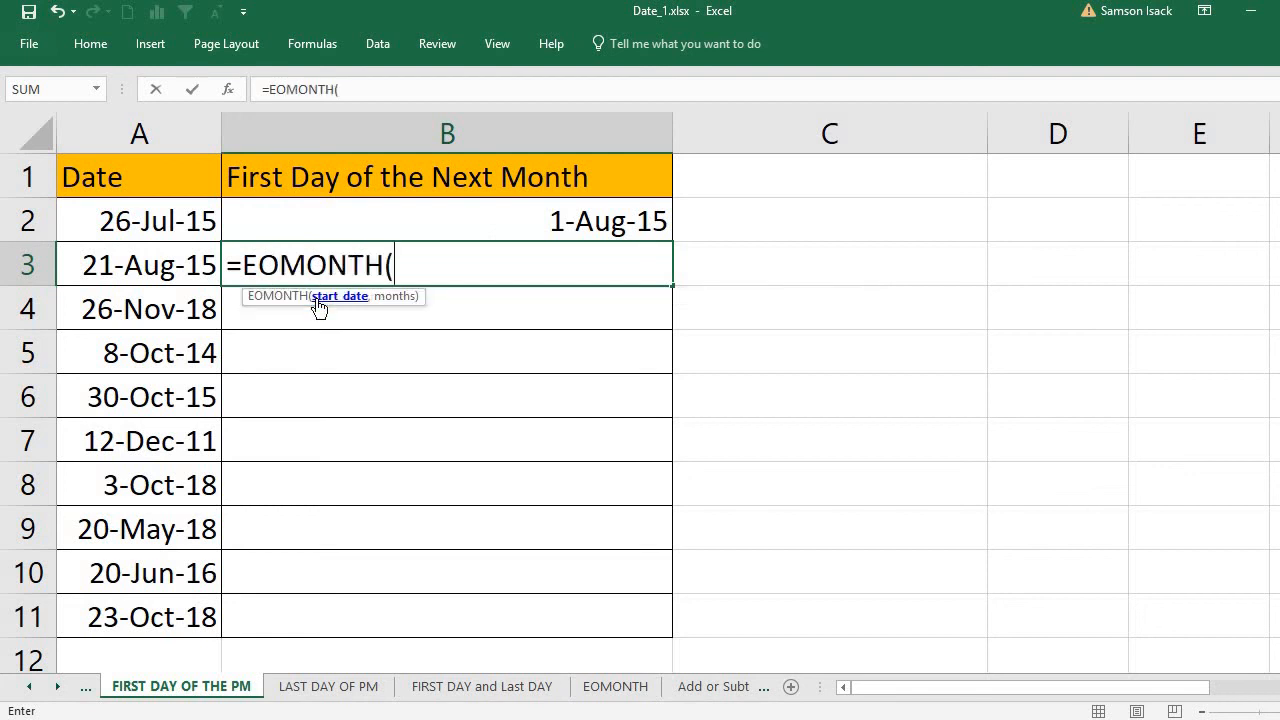
pyautogui.click(140, 268)
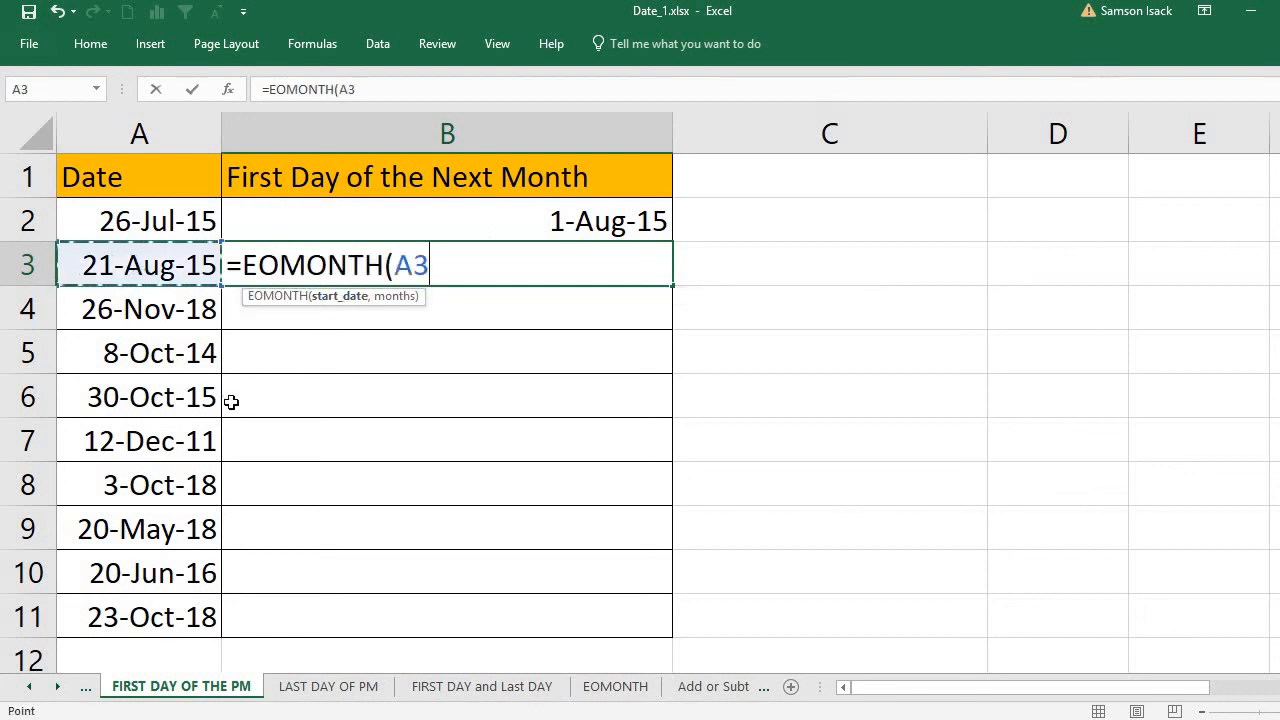
pyautogui.write(',')
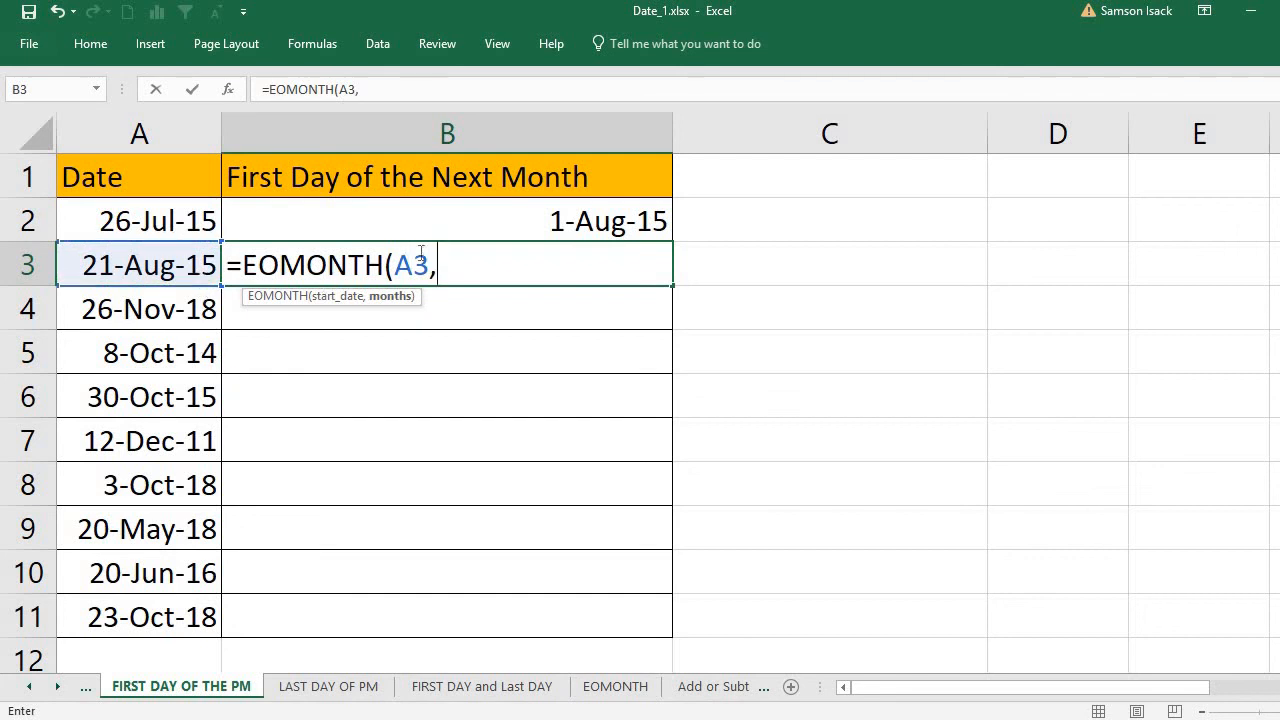
pyautogui.write('0)')
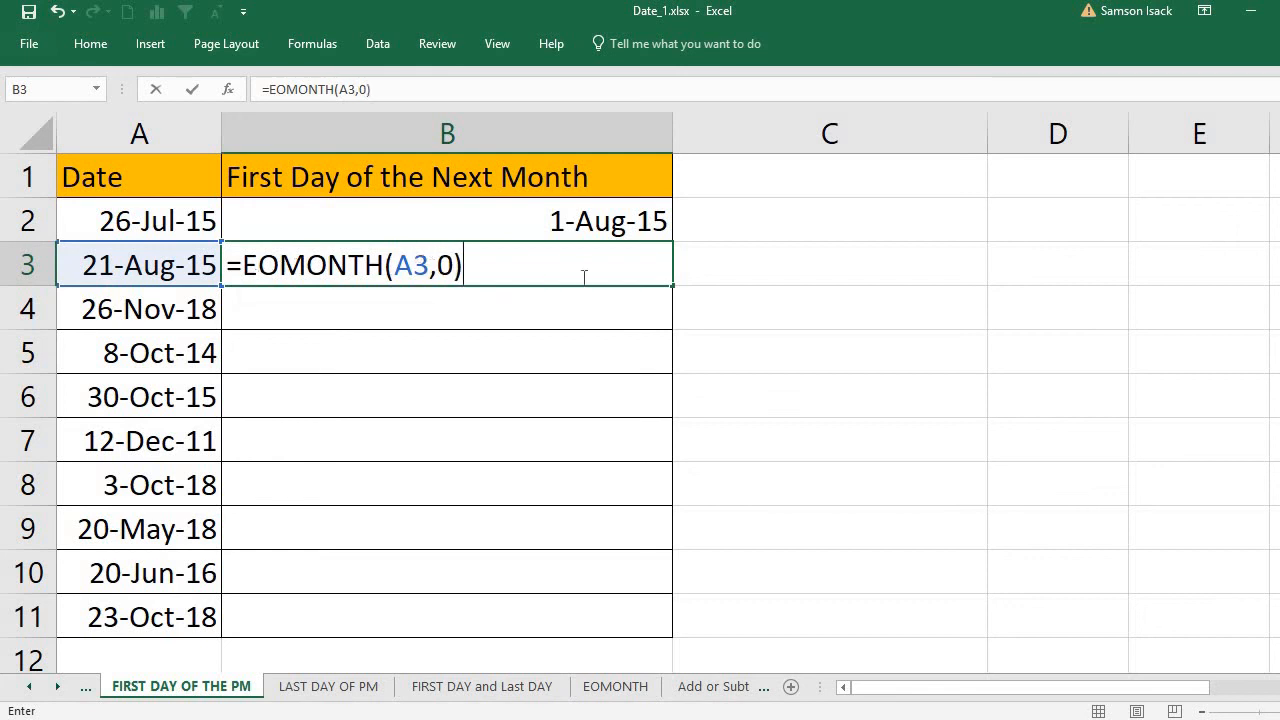
pyautogui.write('+1')
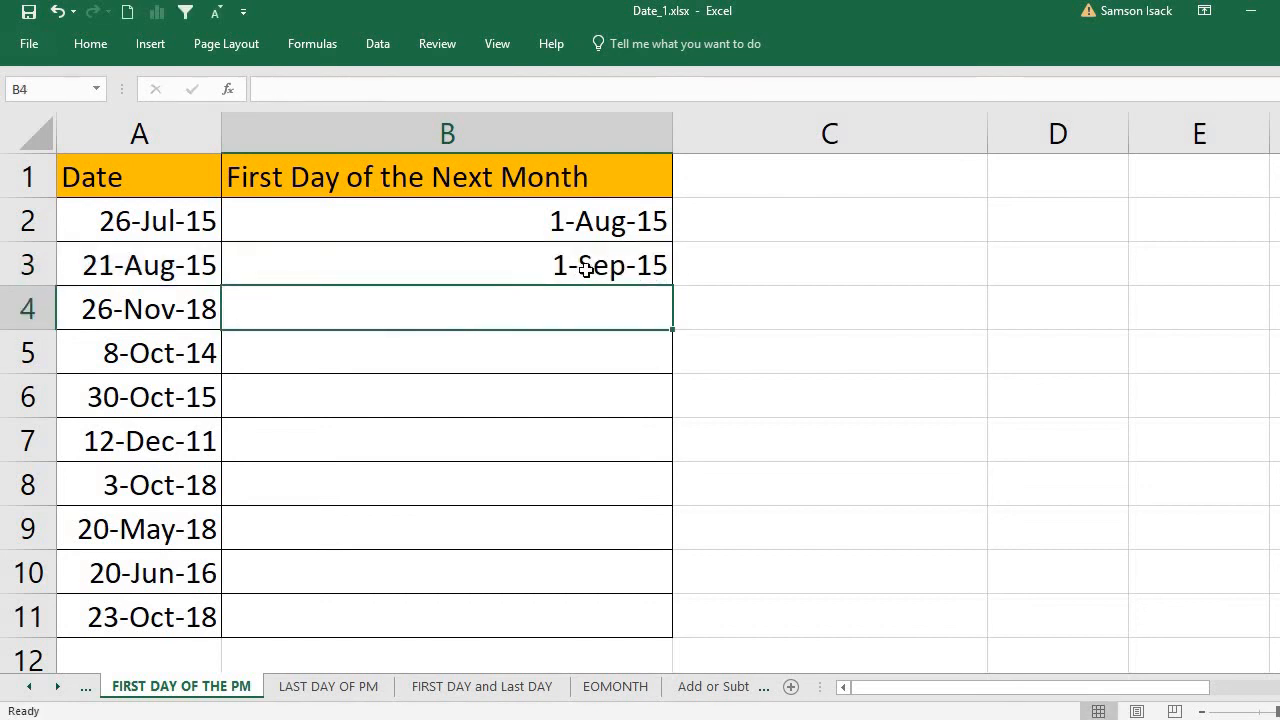
# Fill the formula from B3 down through B11 and check the row 4 result against its date.
pyautogui.click(581, 267)
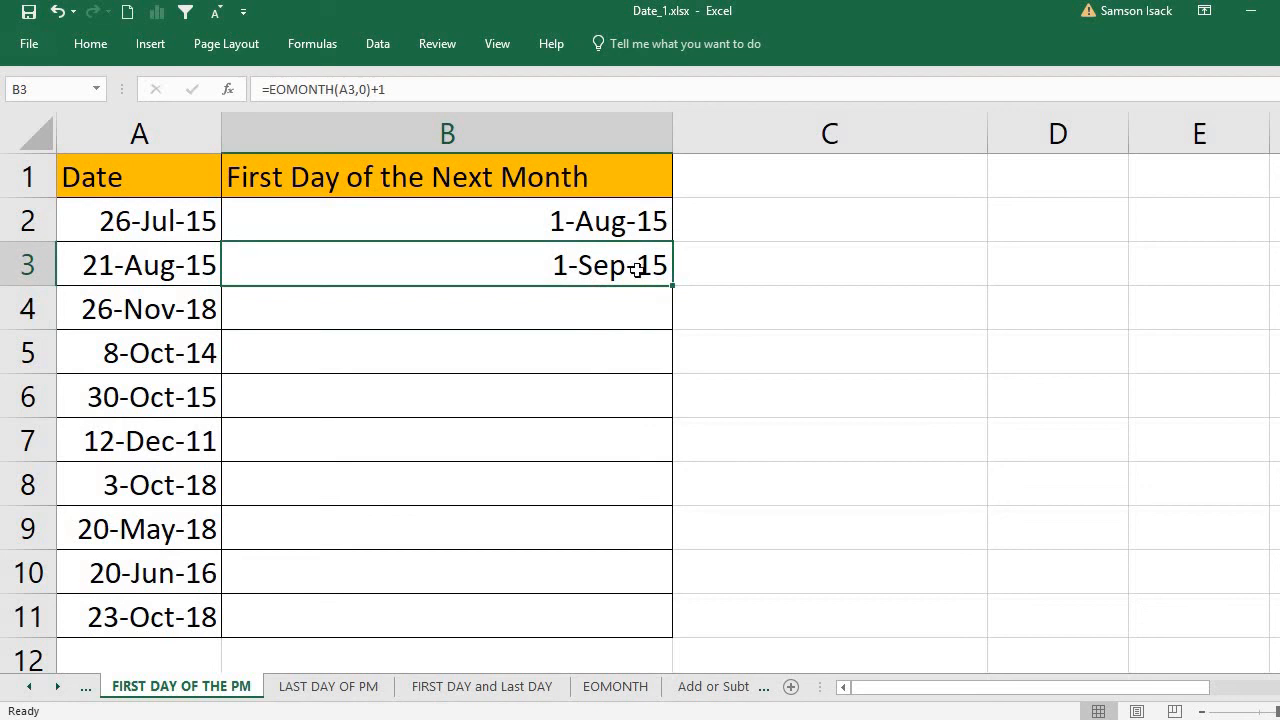
pyautogui.doubleClick(673, 289)
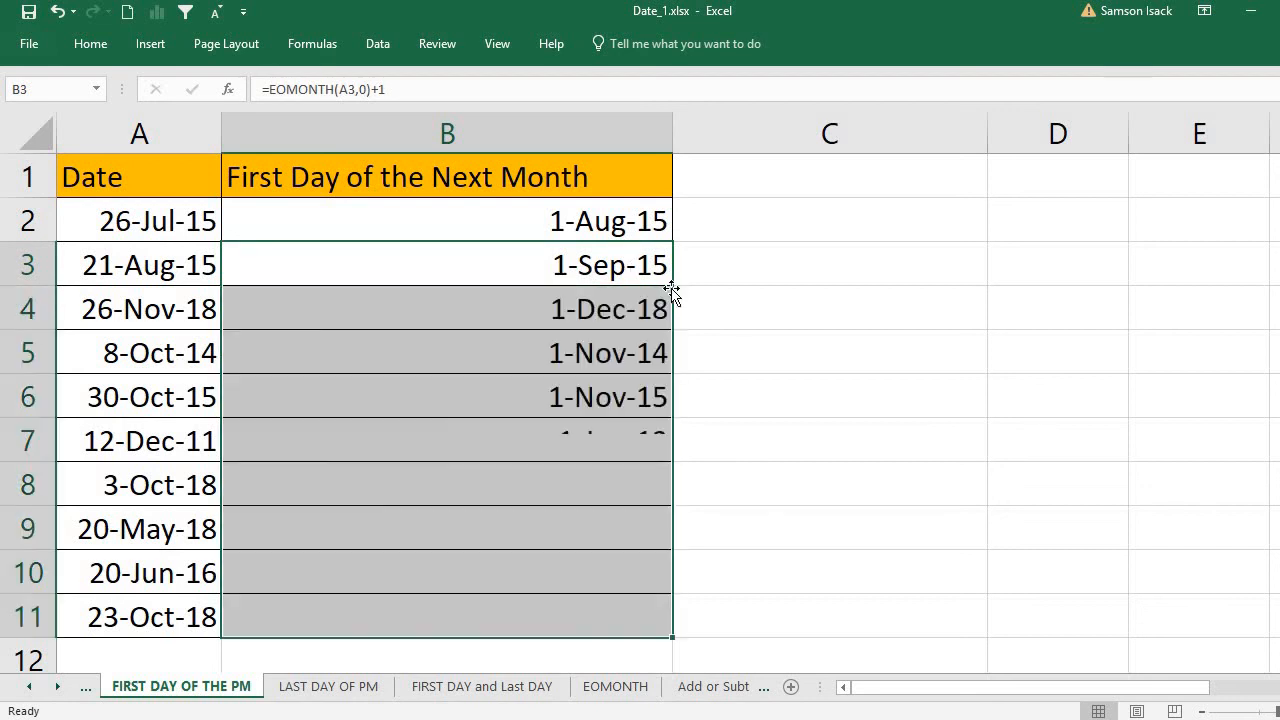
pyautogui.click(631, 305)
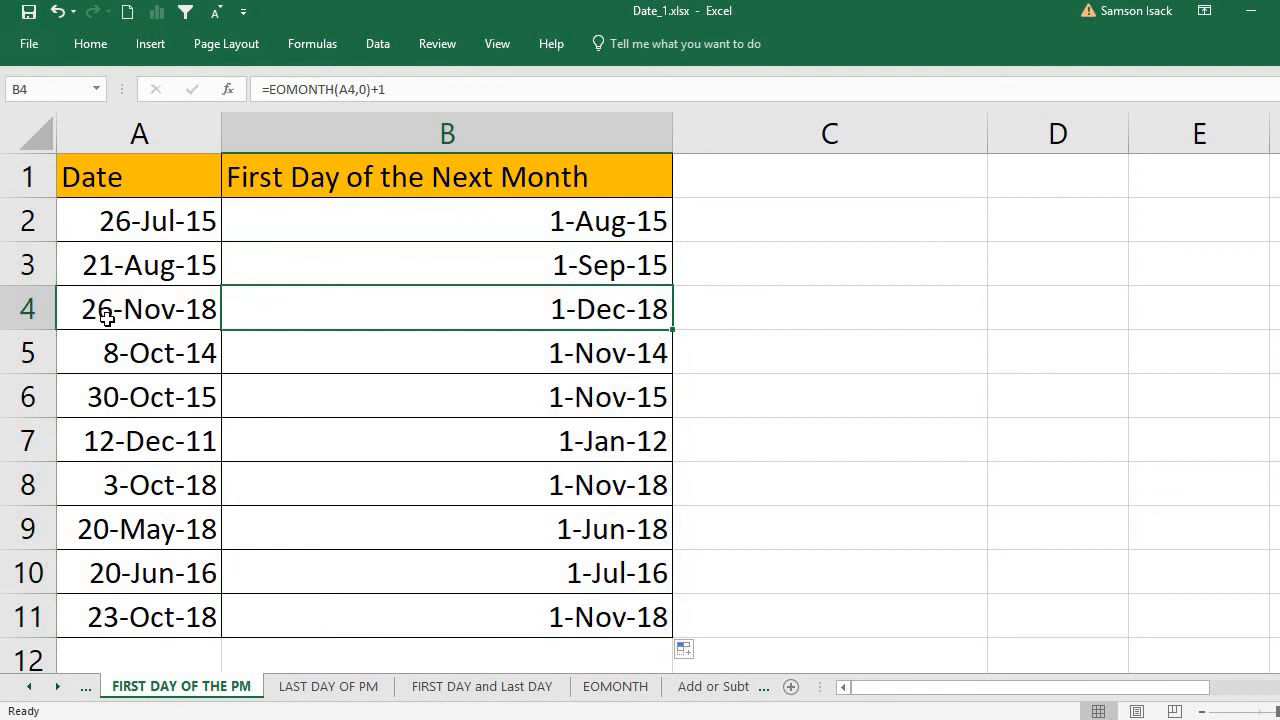
pyautogui.click(101, 320)
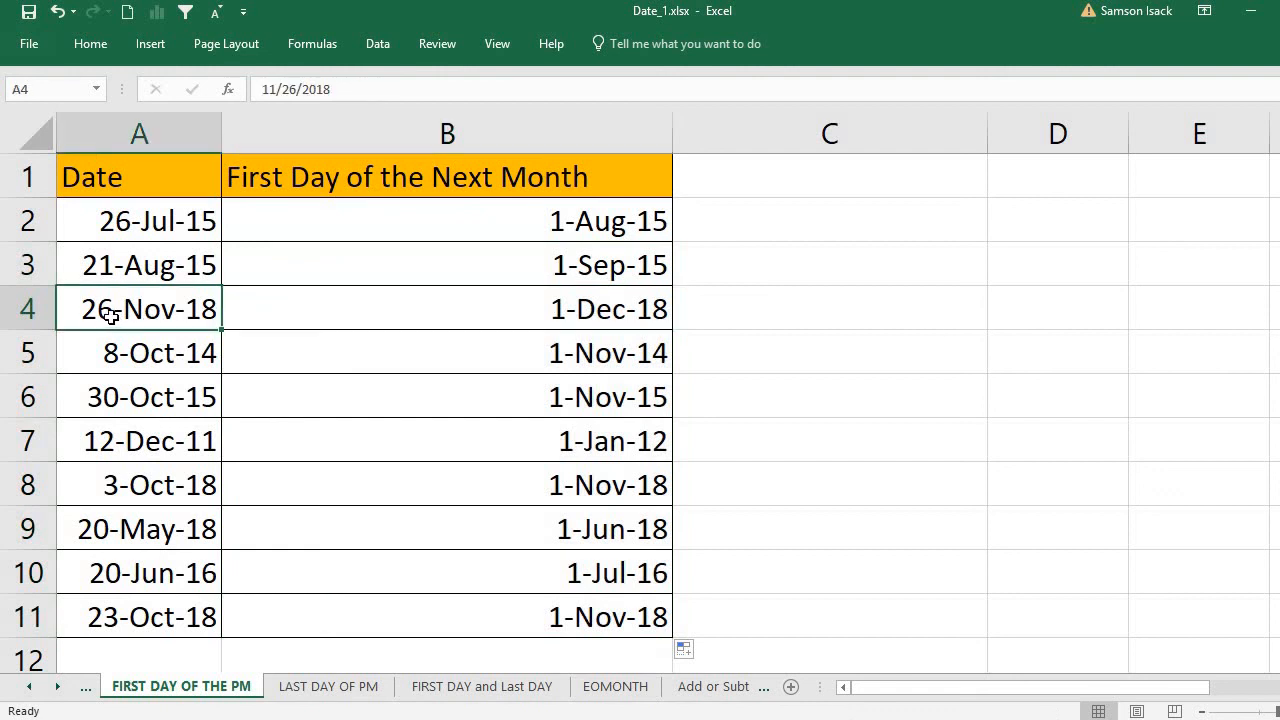
pyautogui.click(413, 298)
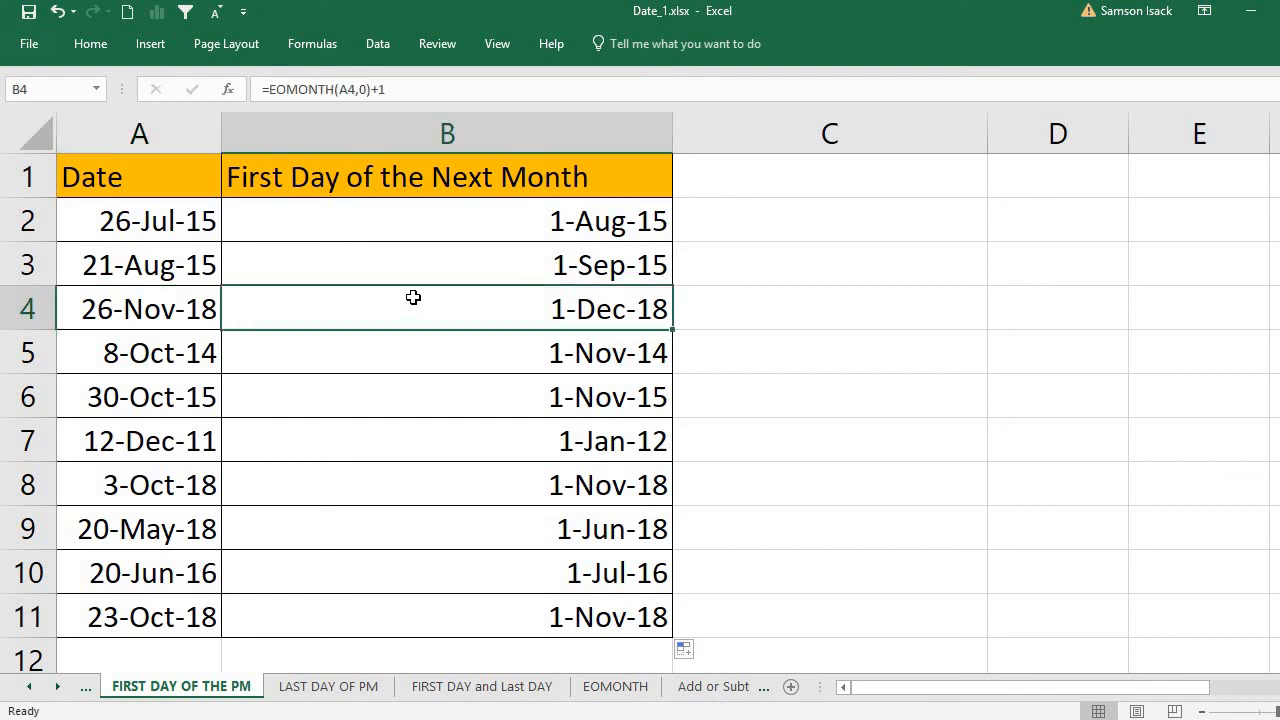